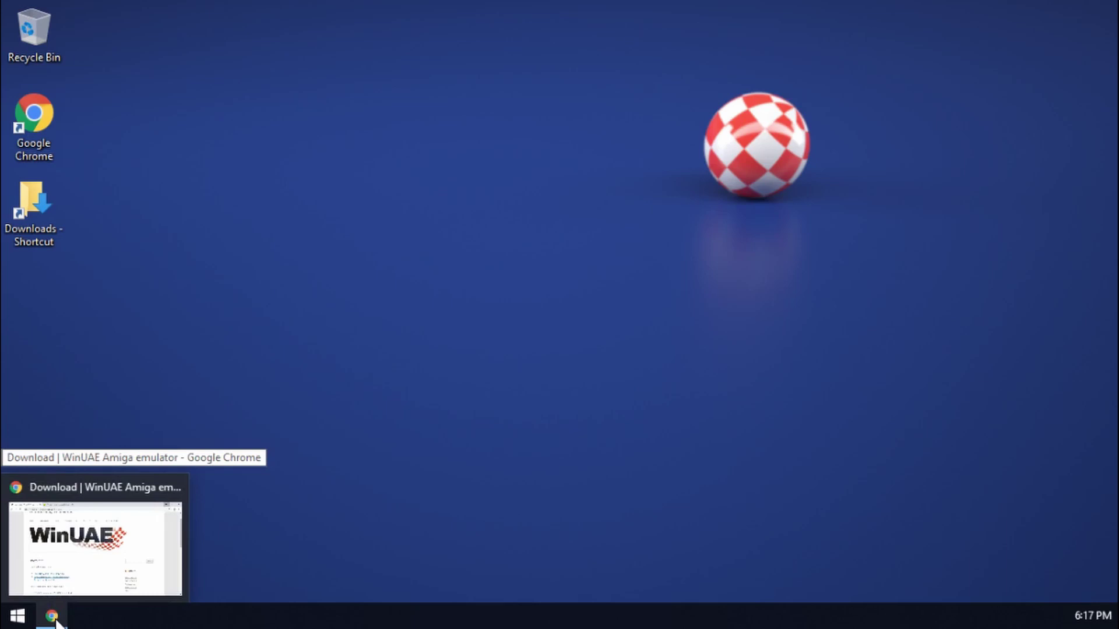
- Download the 64-bit zip archive of WinUAE 4.2.0 and switch to the Amiga Forever website
{"action": "left_click", "coordinate": [56, 621]}
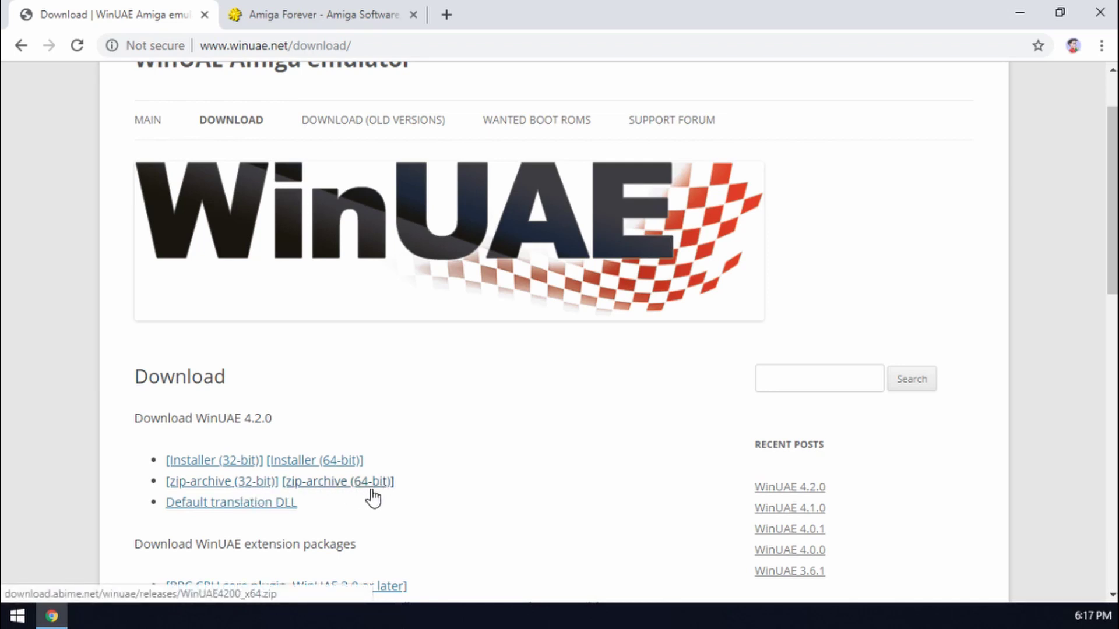
{"action": "left_click", "coordinate": [338, 488]}
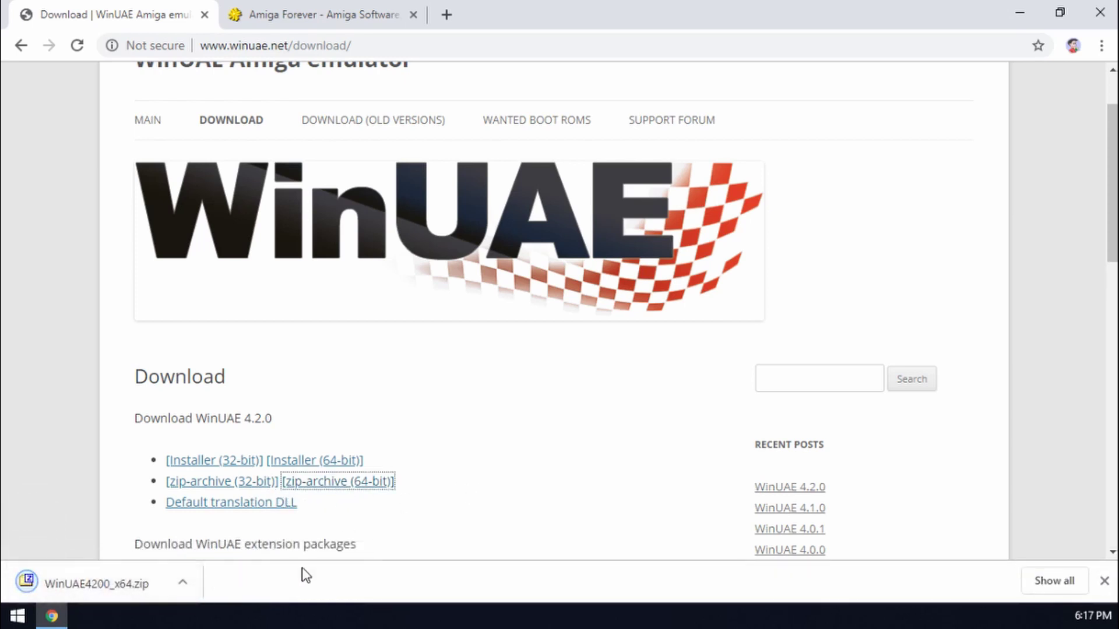
{"action": "left_click", "coordinate": [313, 23]}
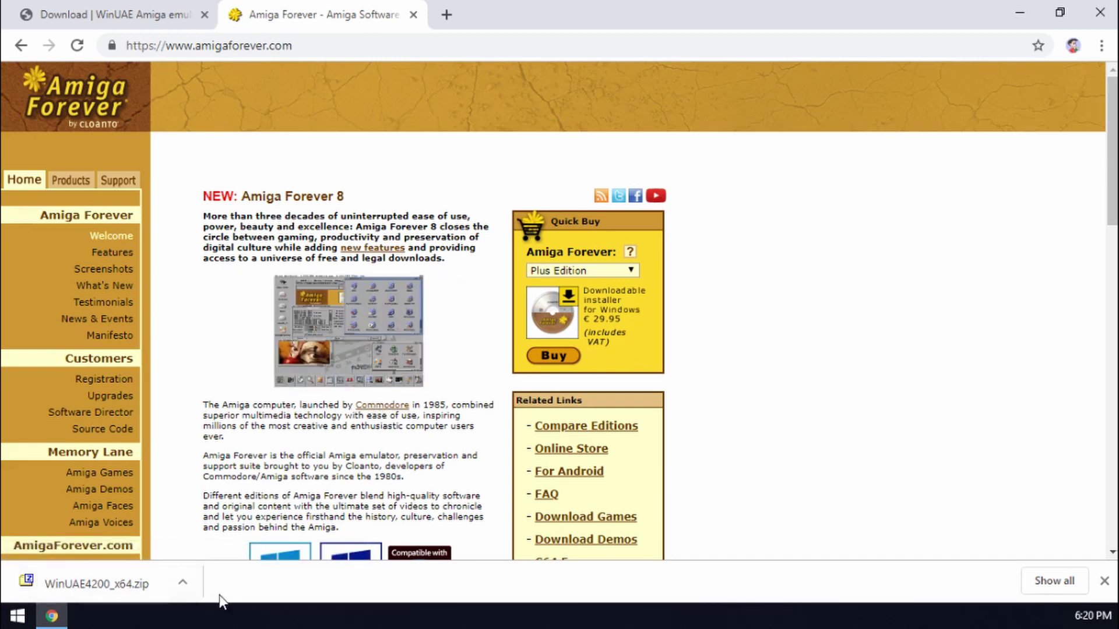
- Open the Amiga Files folder belonging to the installed Amiga Forever program
{"action": "left_click", "coordinate": [18, 616]}
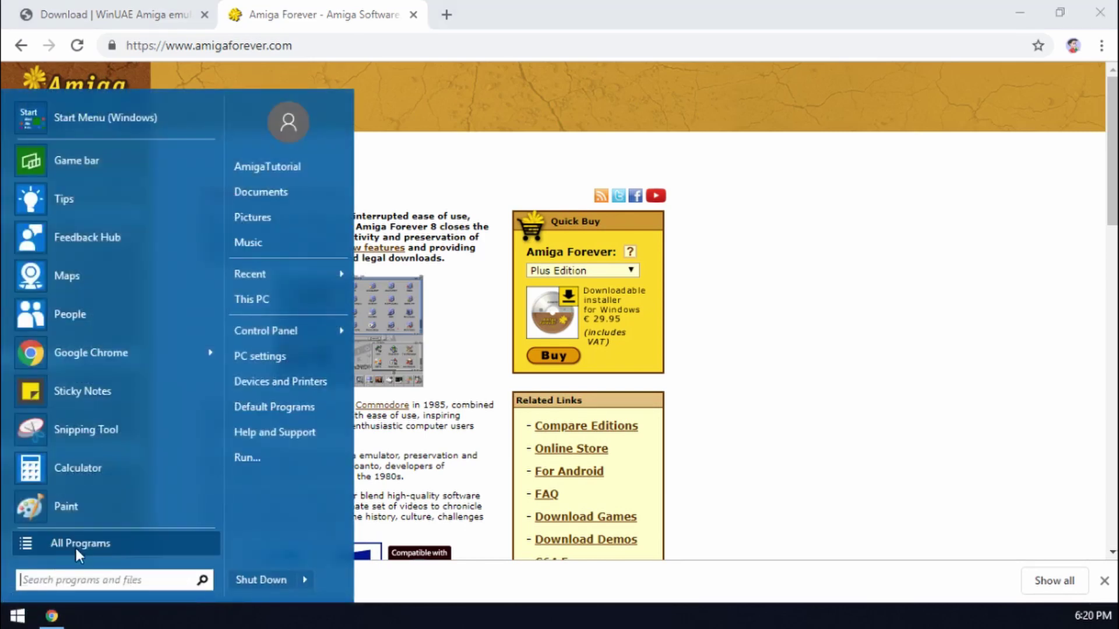
{"action": "left_click", "coordinate": [80, 543]}
{"action": "scroll", "coordinate": [89, 314], "scroll_direction": "up", "scroll_amount": 15}
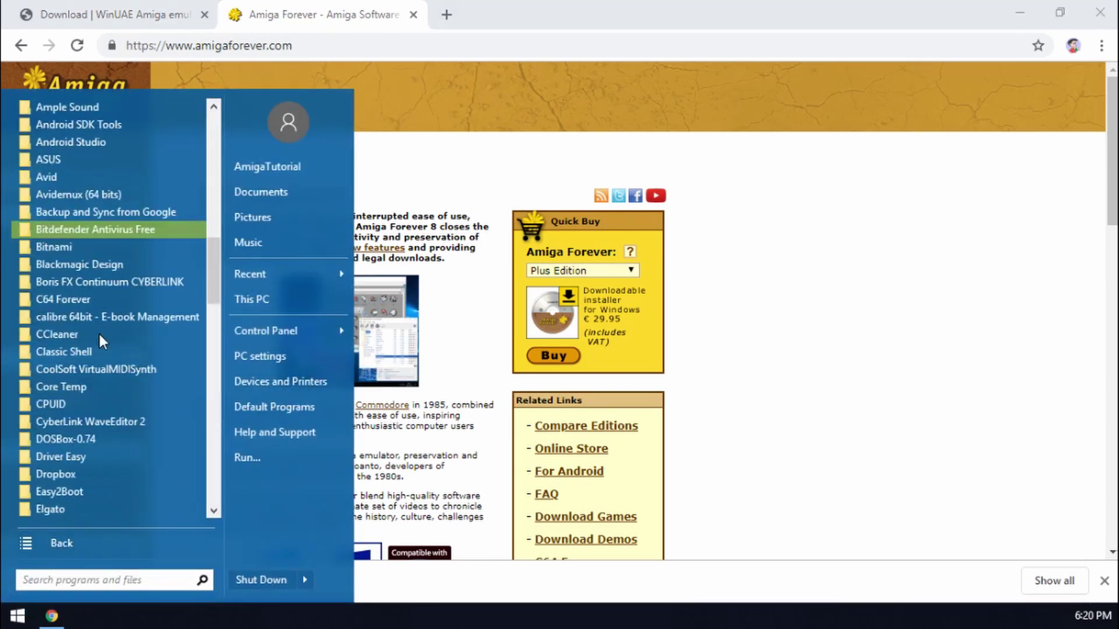
{"action": "scroll", "coordinate": [107, 344], "scroll_direction": "down", "scroll_amount": 4}
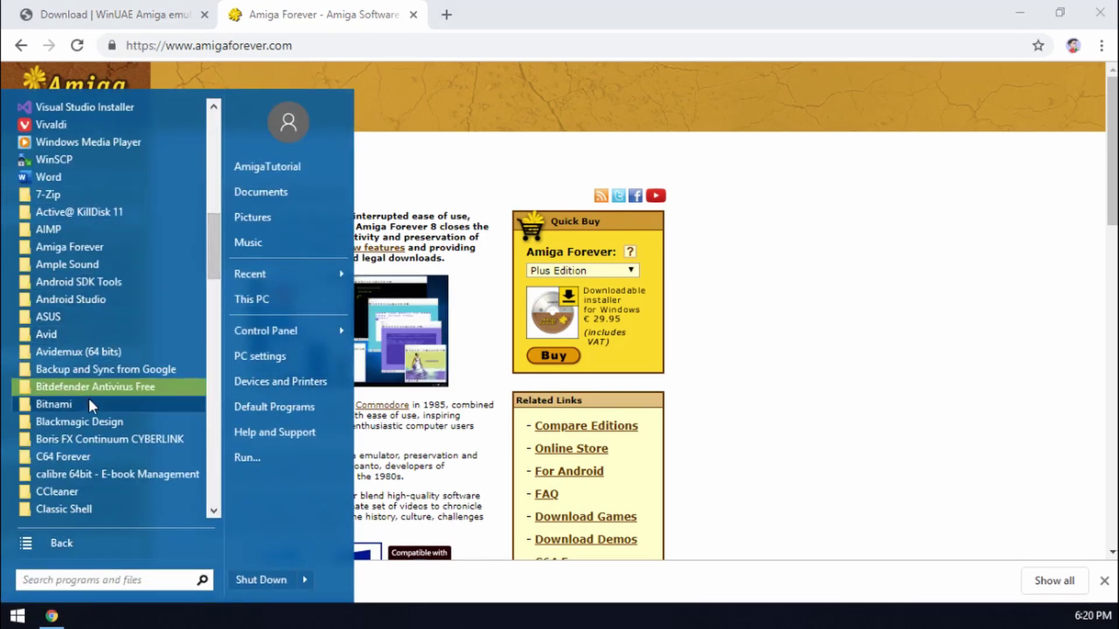
{"action": "left_click", "coordinate": [120, 247]}
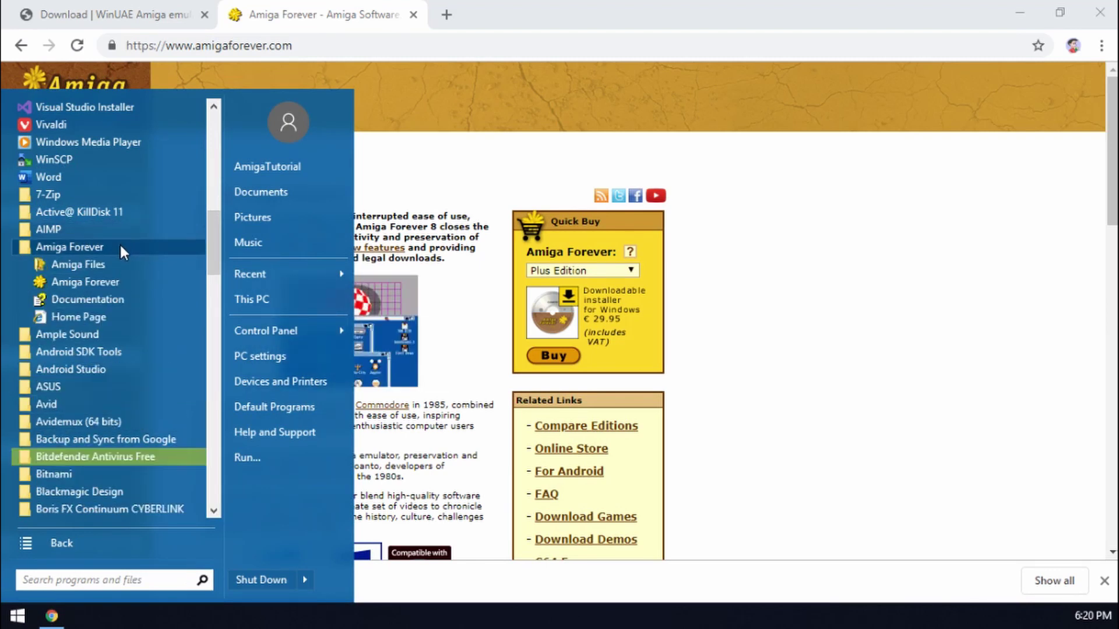
{"action": "left_click", "coordinate": [90, 264]}
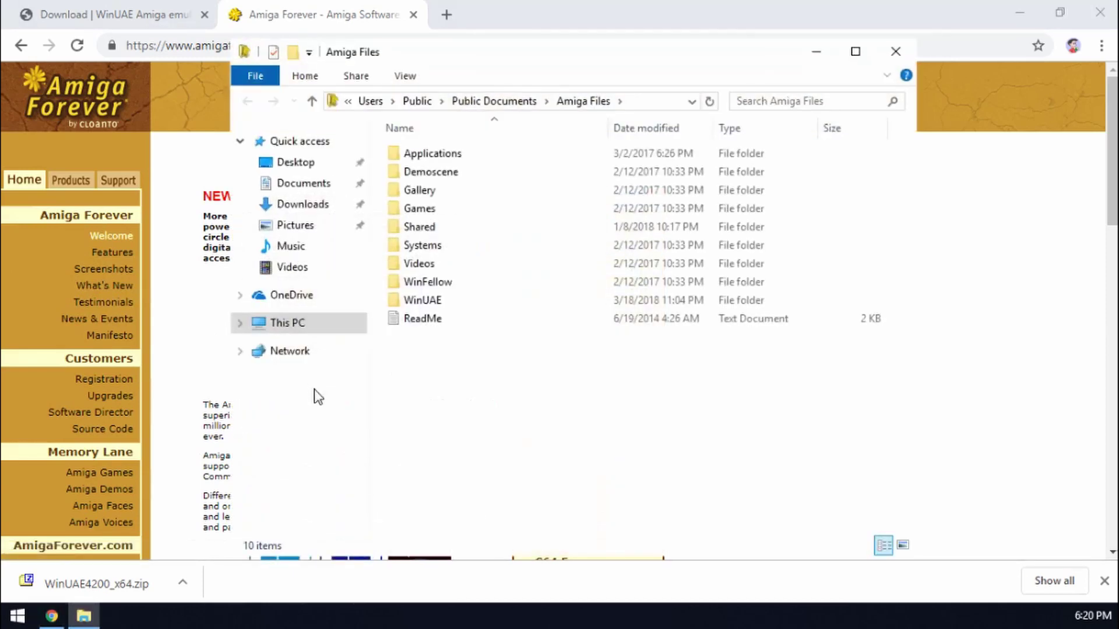
- Go into the rom folder inside Shared and look through its ROM files
{"action": "double_click", "coordinate": [439, 232]}
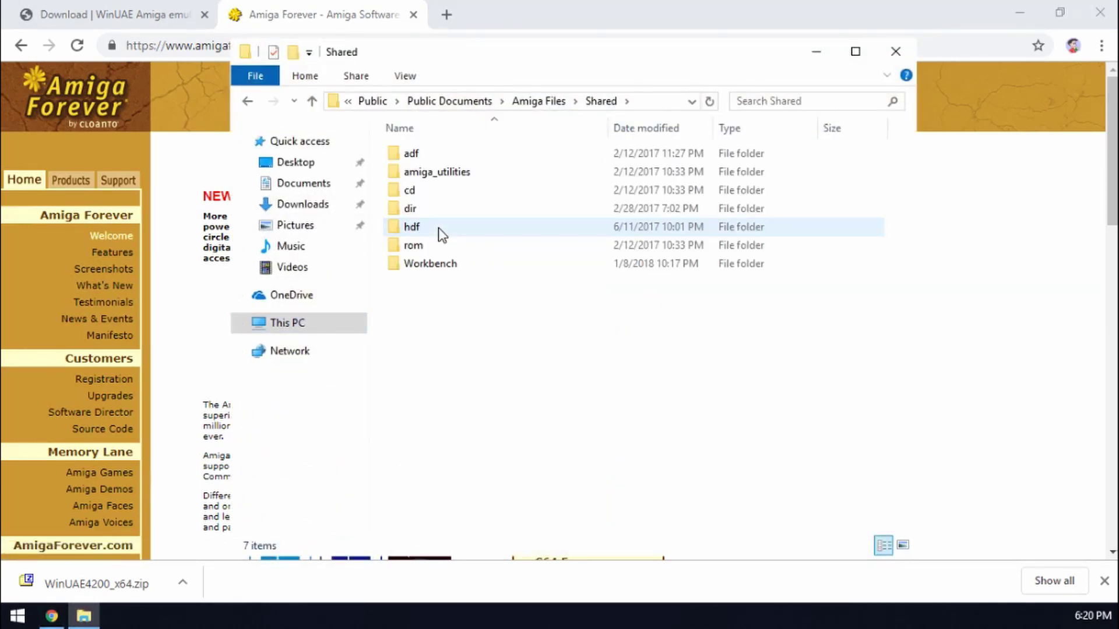
{"action": "double_click", "coordinate": [414, 249]}
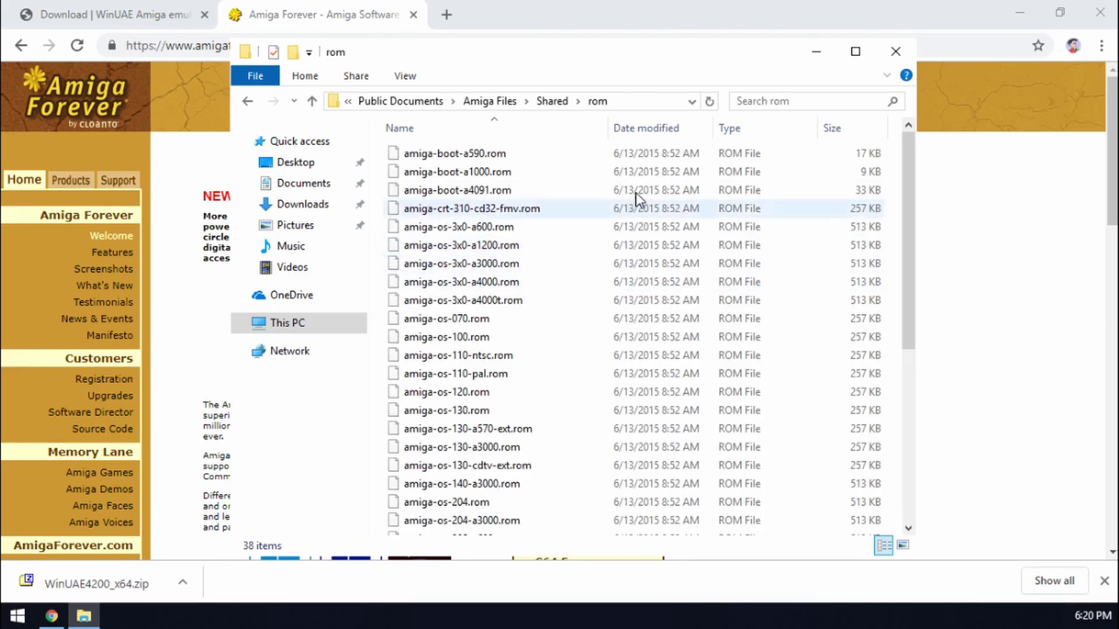
{"action": "scroll", "coordinate": [501, 471], "scroll_direction": "down", "scroll_amount": 3}
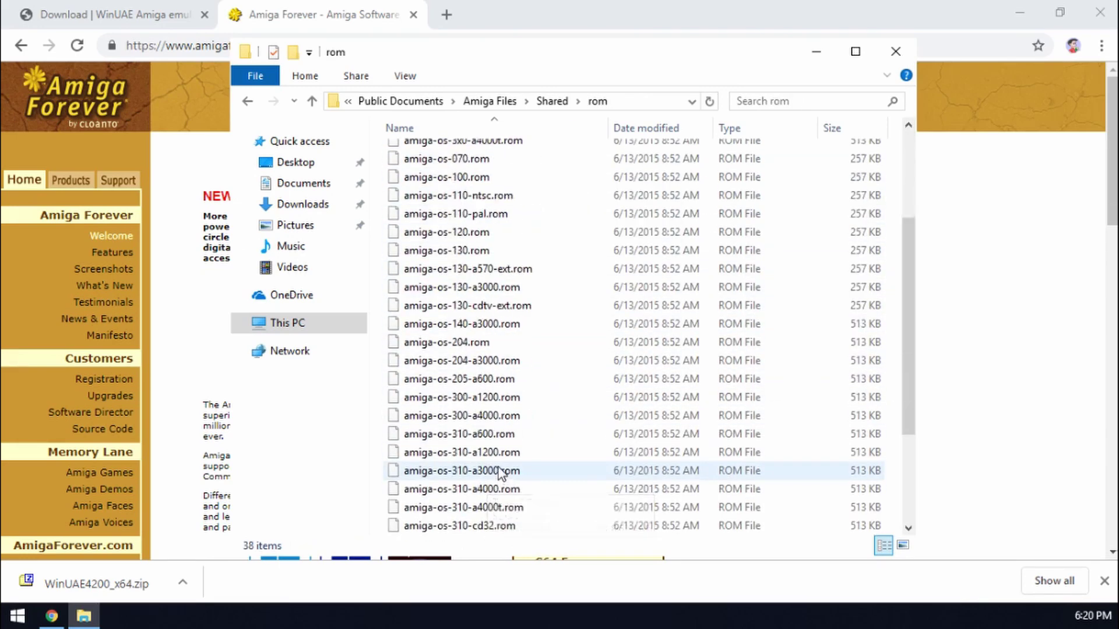
{"action": "scroll", "coordinate": [501, 466], "scroll_direction": "down", "scroll_amount": 3}
{"action": "scroll", "coordinate": [513, 402], "scroll_direction": "up", "scroll_amount": 6}
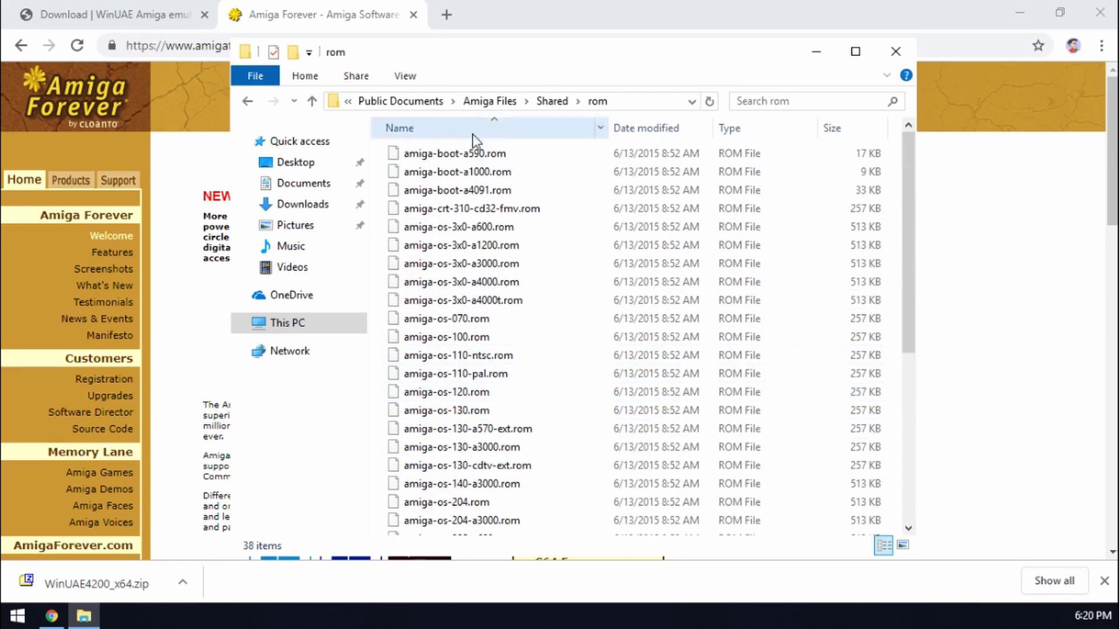
- Check which Amiga Forever editions the website's Quick Buy offers and return to the rom folder
{"action": "left_click_drag", "start_coordinate": [499, 49], "coordinate": [914, 122]}
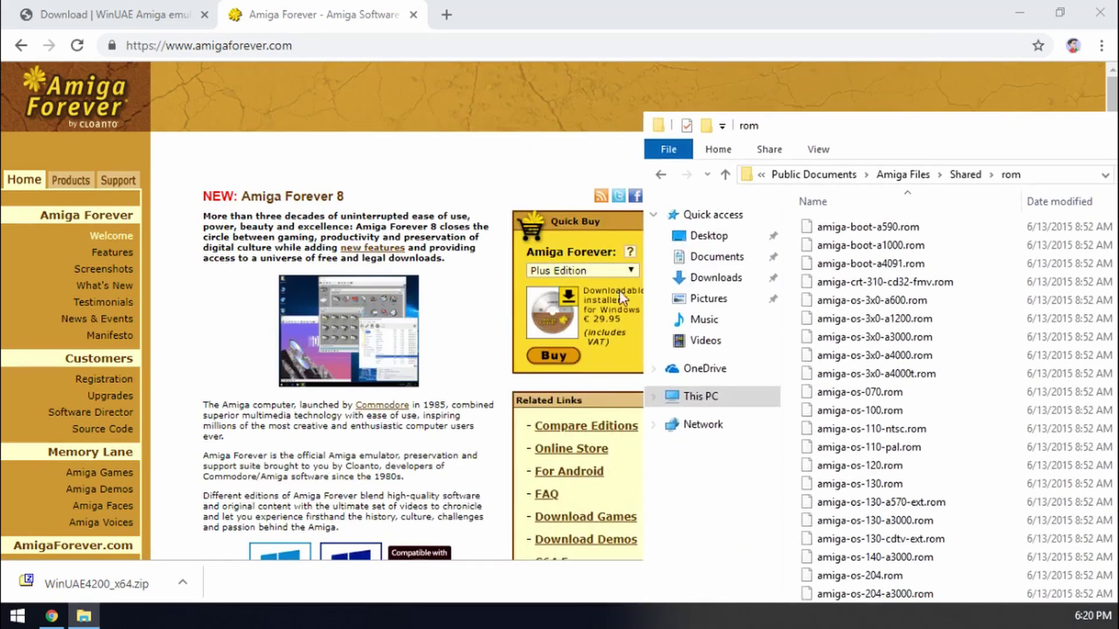
{"action": "left_click", "coordinate": [606, 271]}
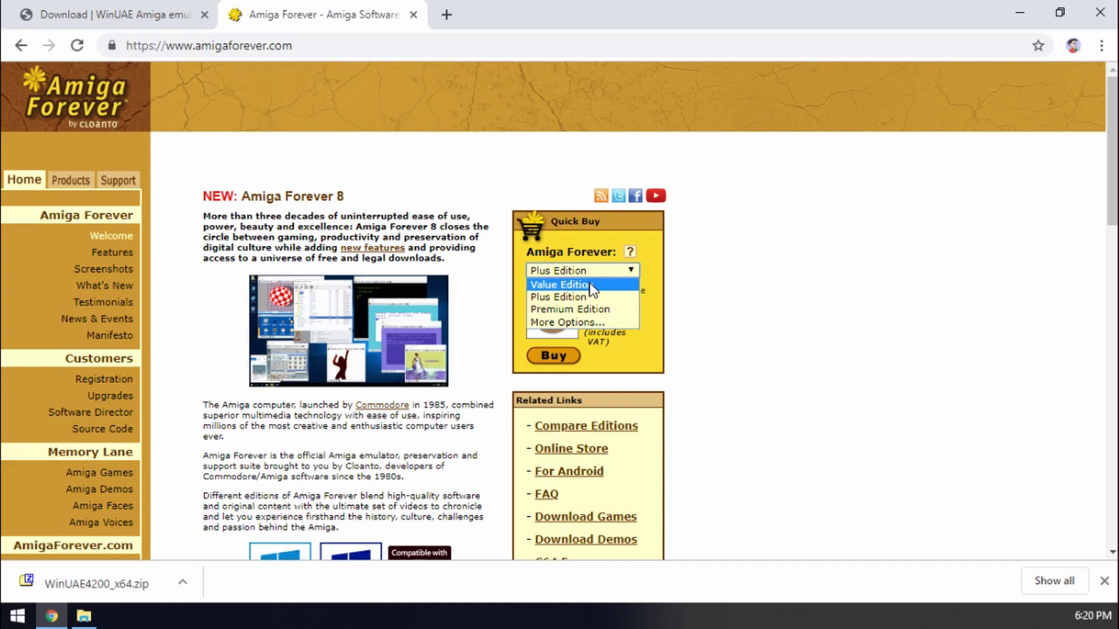
{"action": "left_click", "coordinate": [84, 616]}
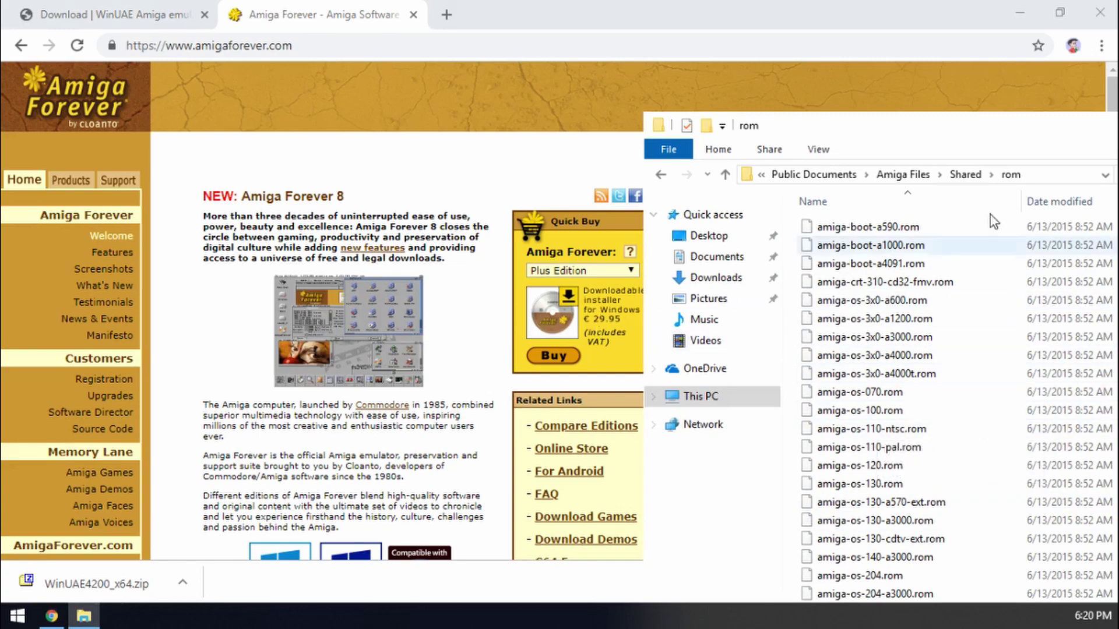
- Display the full path of the rom folder and close the folder window
{"action": "left_click_drag", "start_coordinate": [941, 122], "coordinate": [572, 71]}
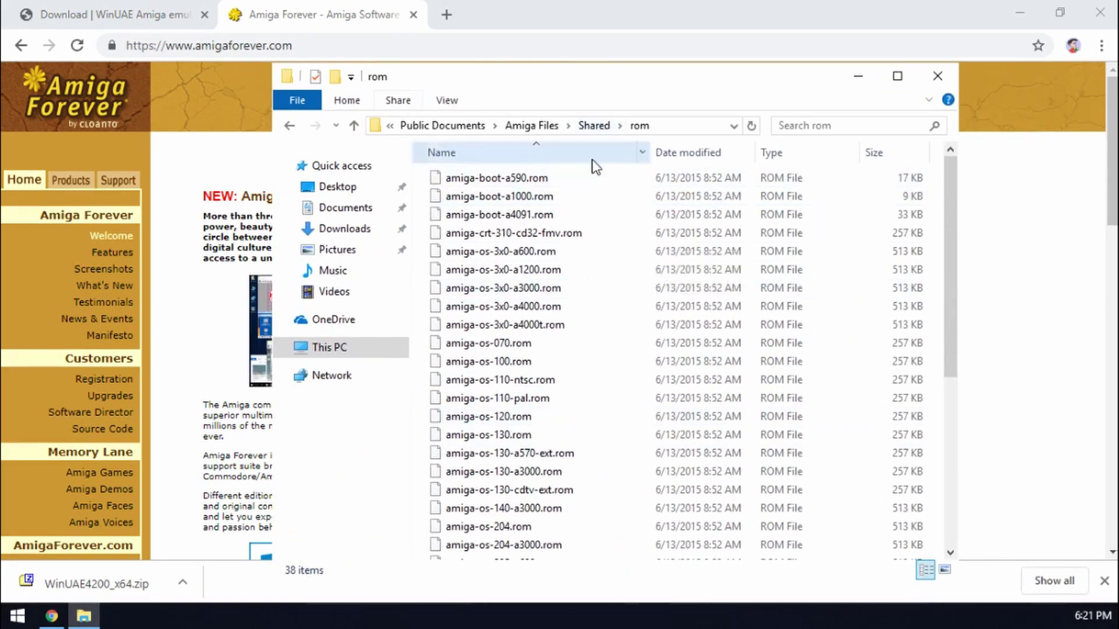
{"action": "left_click", "coordinate": [670, 132]}
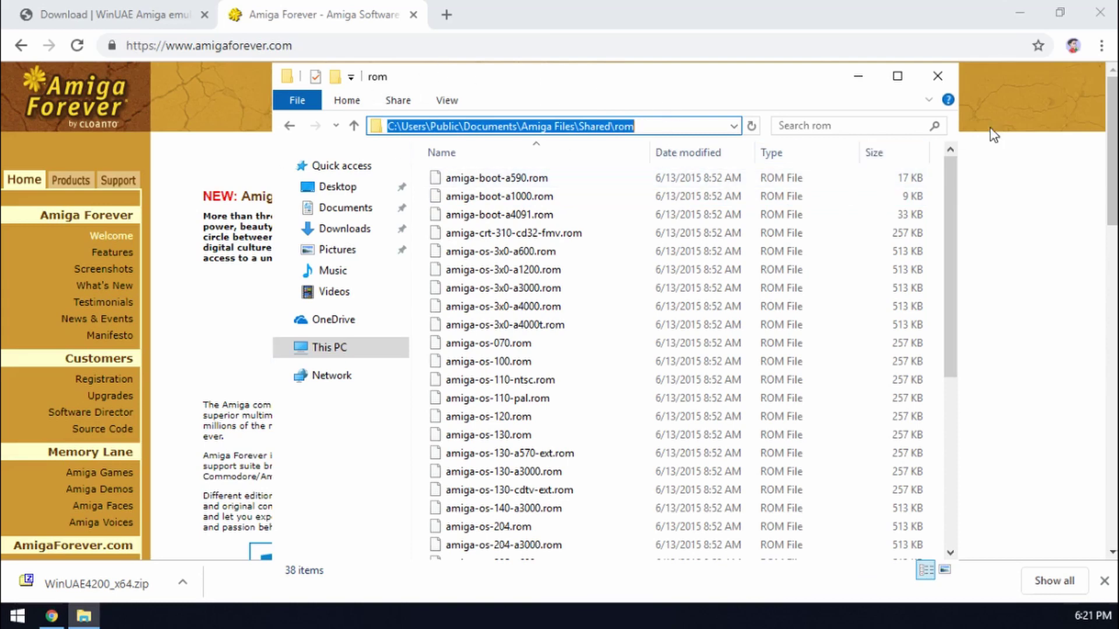
{"action": "left_click", "coordinate": [938, 76]}
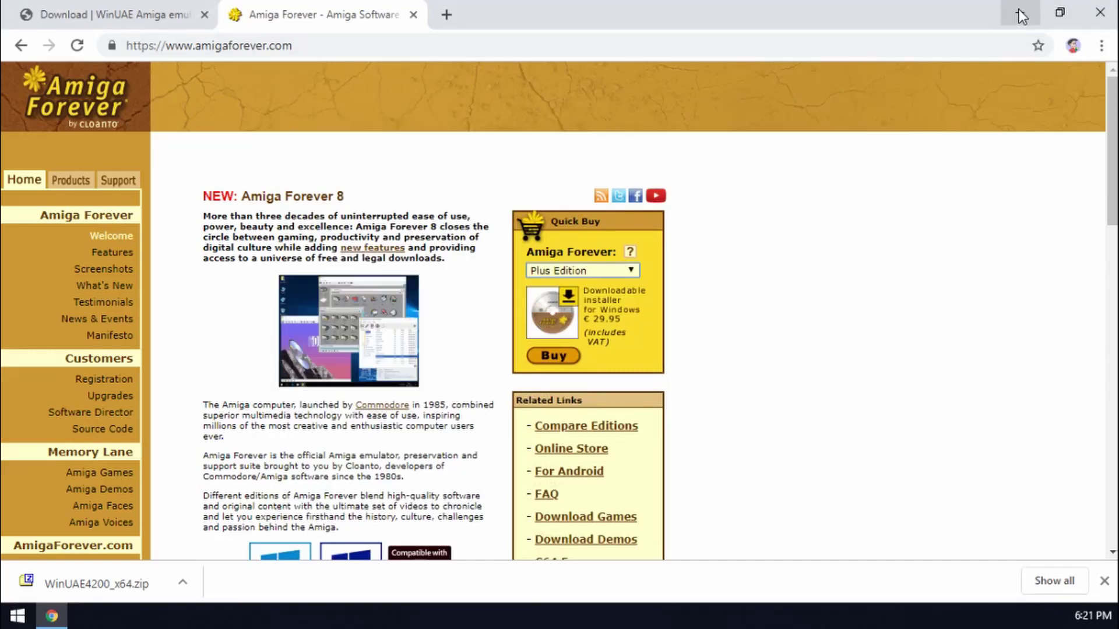
- Locate the downloaded WinUAE4200_x64 zip in its folder and extract it with 7-Zip into a subfolder of the same name
{"action": "left_click", "coordinate": [183, 582]}
{"action": "left_click", "coordinate": [225, 523]}
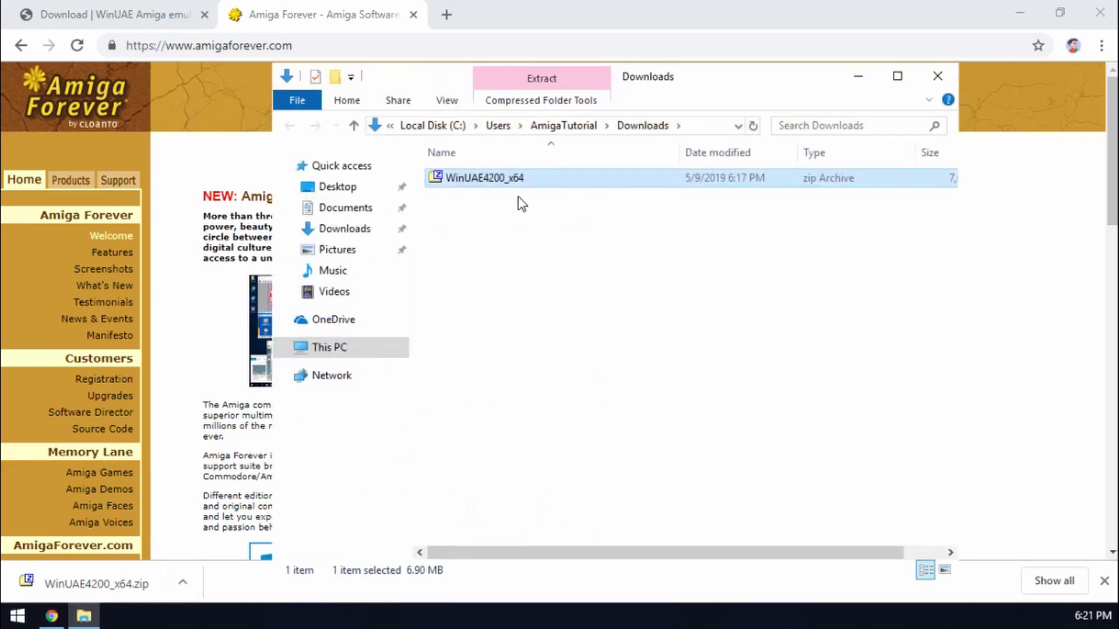
{"action": "right_click", "coordinate": [505, 177]}
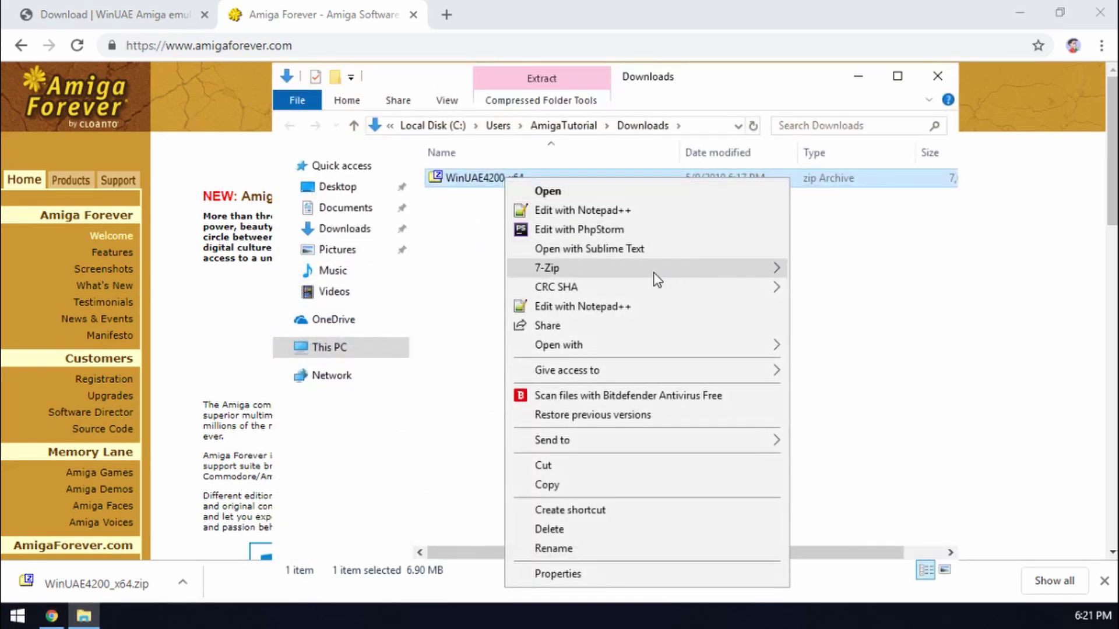
{"action": "mouse_move", "coordinate": [654, 274]}
{"action": "left_click", "coordinate": [909, 345]}
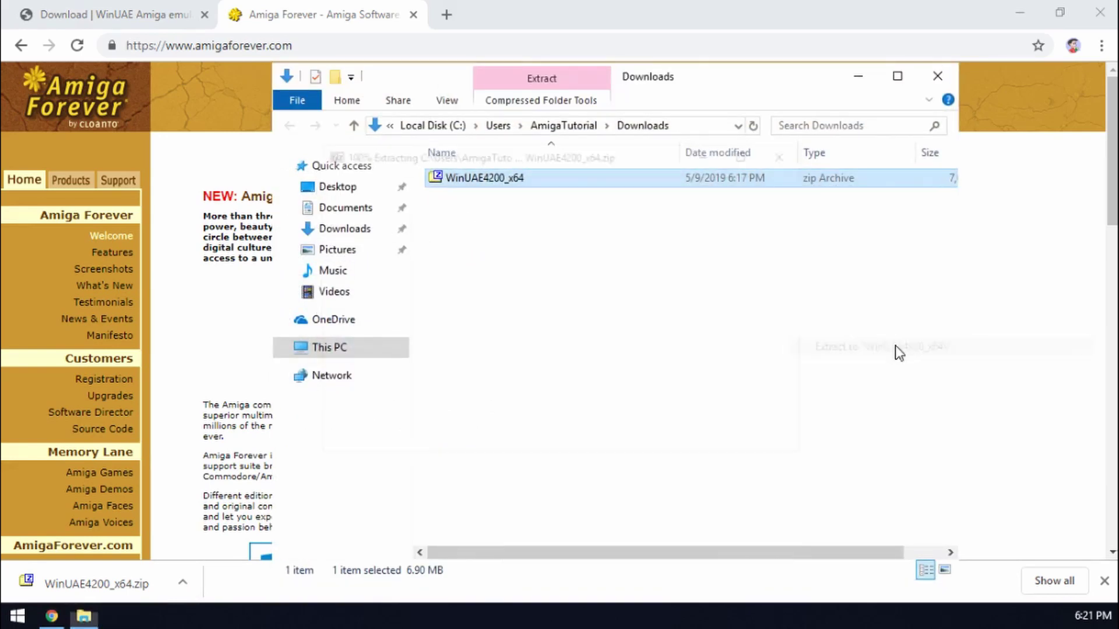
{"action": "left_click", "coordinate": [562, 282]}
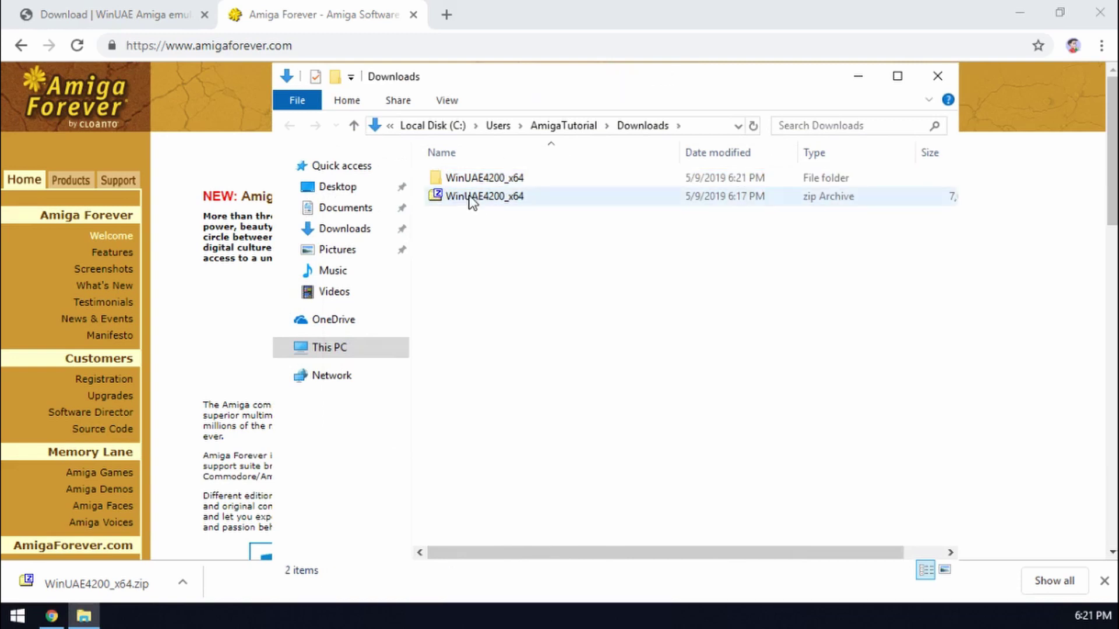
- Rename the extracted WinUAE4200_x64 folder to Amiga
{"action": "left_click", "coordinate": [496, 180]}
{"action": "left_click", "coordinate": [500, 179]}
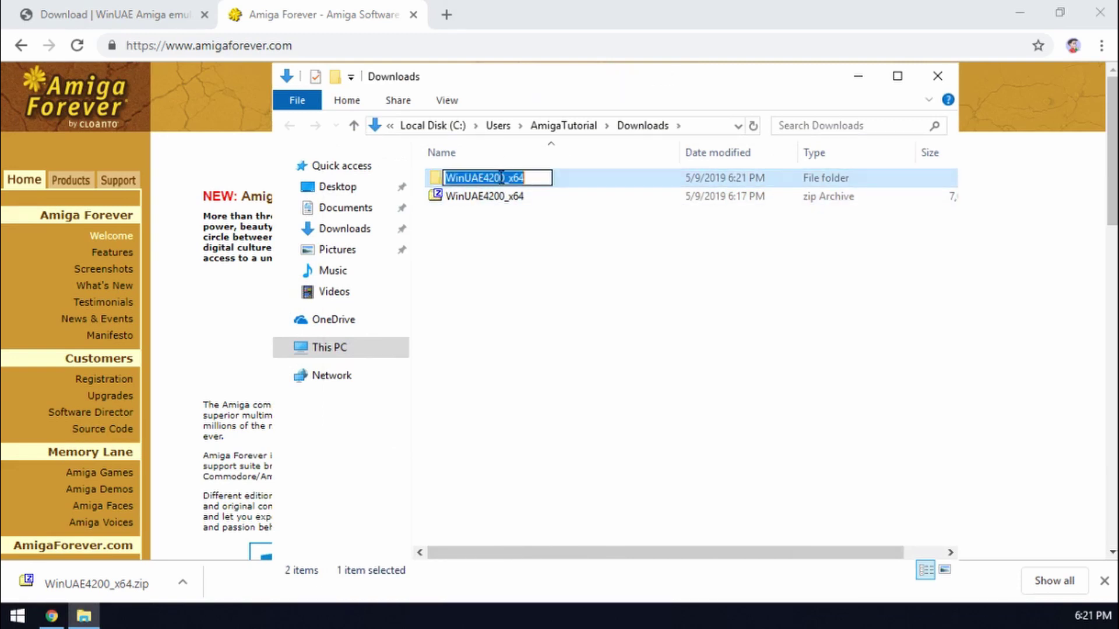
{"action": "type", "text": "Amiga"}
{"action": "key", "text": "Return"}
- Launch winuae64 from the Amiga folder and reposition the WinUAE Properties window
{"action": "double_click", "coordinate": [501, 179]}
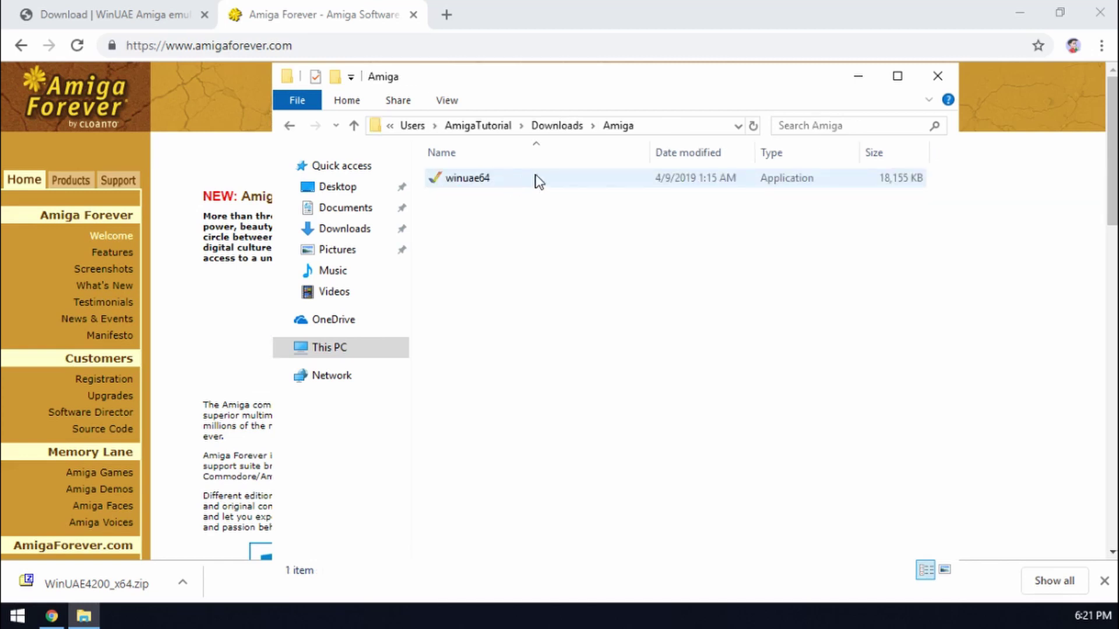
{"action": "double_click", "coordinate": [473, 180]}
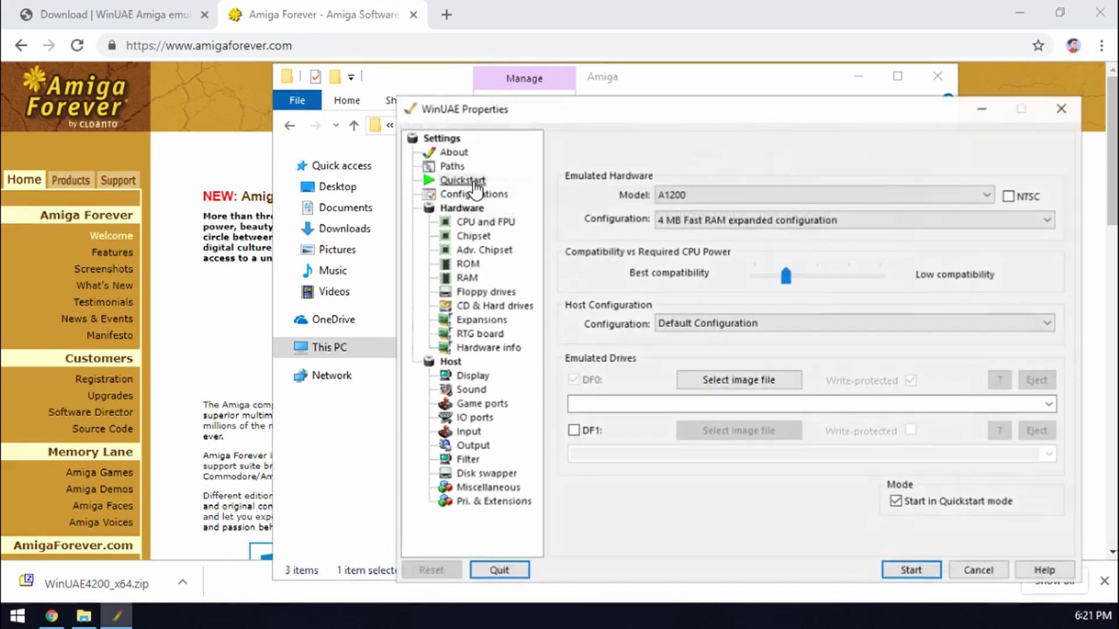
{"action": "left_click_drag", "start_coordinate": [780, 116], "coordinate": [568, 86]}
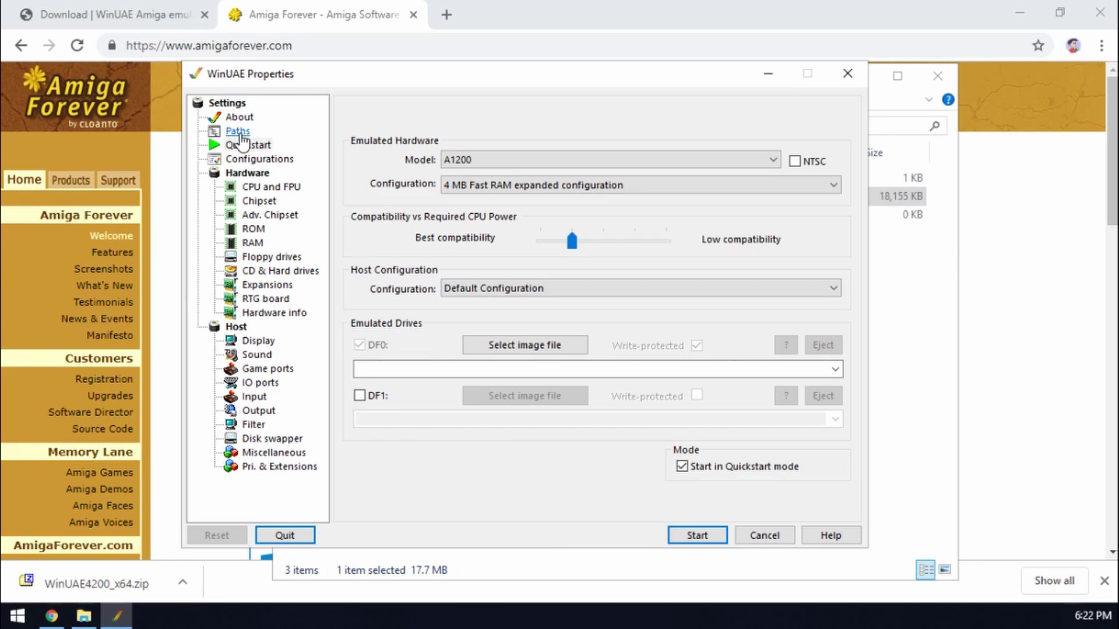
- Inspect the System ROMs path in WinUAE's Paths settings
{"action": "left_click", "coordinate": [239, 134]}
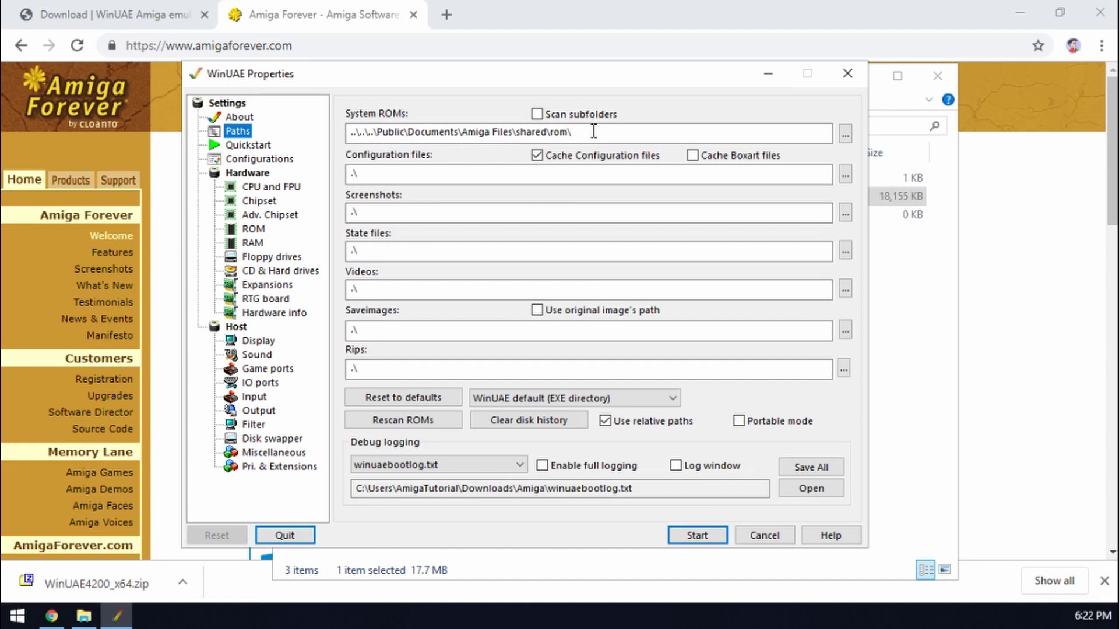
{"action": "left_click_drag", "start_coordinate": [588, 134], "coordinate": [352, 134]}
{"action": "left_click", "coordinate": [656, 134]}
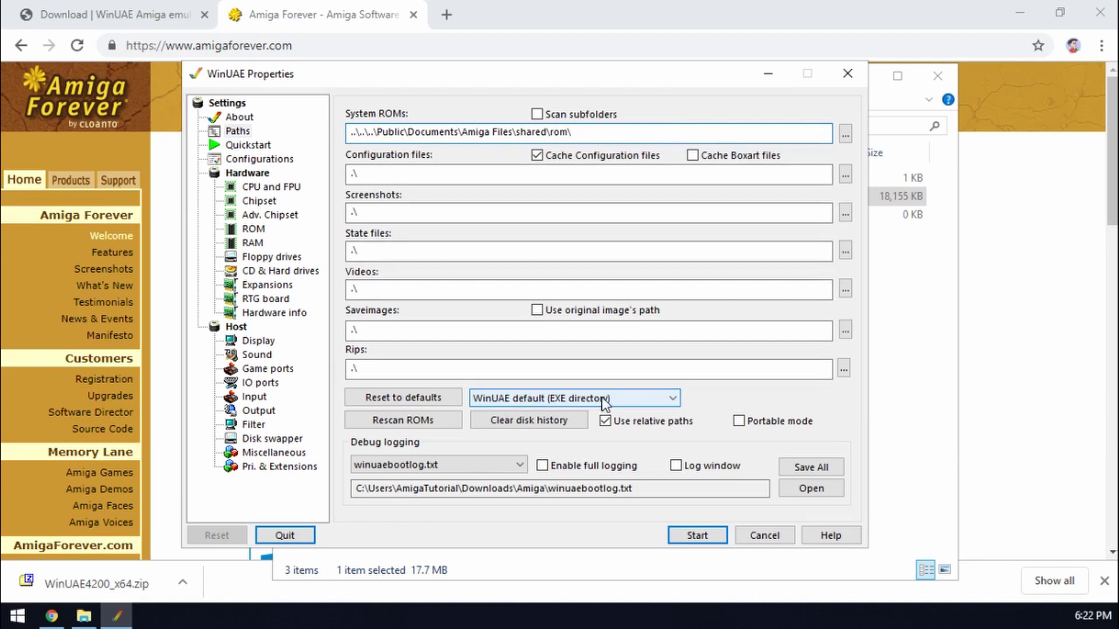
- Reset the paths to the WinUAE default (EXE directory) and enable portable mode
{"action": "left_click", "coordinate": [501, 400]}
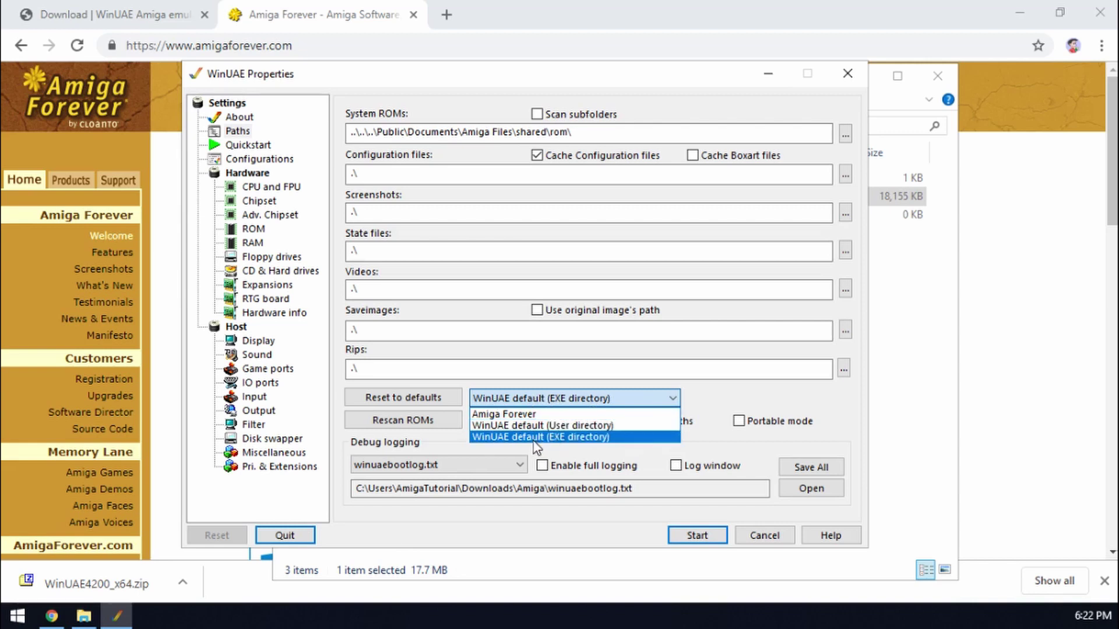
{"action": "left_click", "coordinate": [565, 438]}
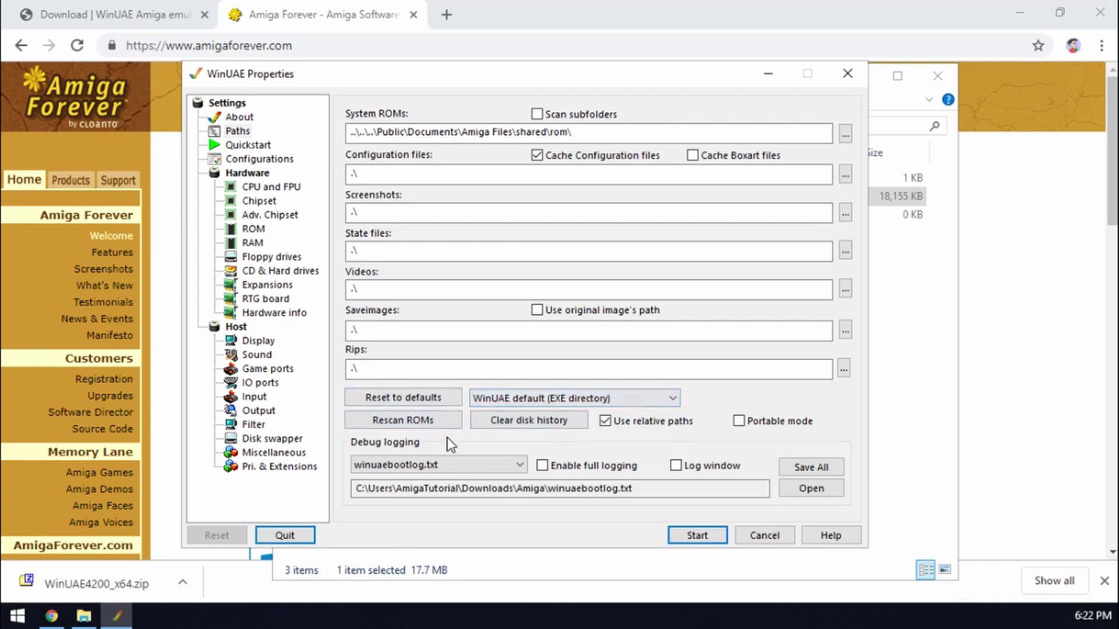
{"action": "left_click", "coordinate": [431, 397]}
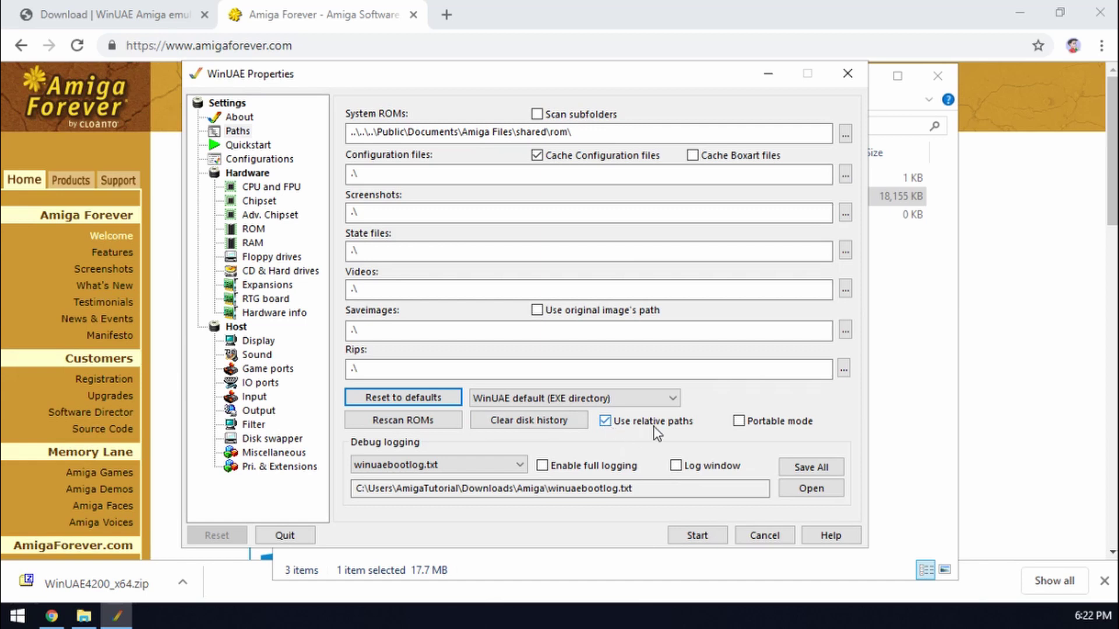
{"action": "left_click", "coordinate": [750, 422]}
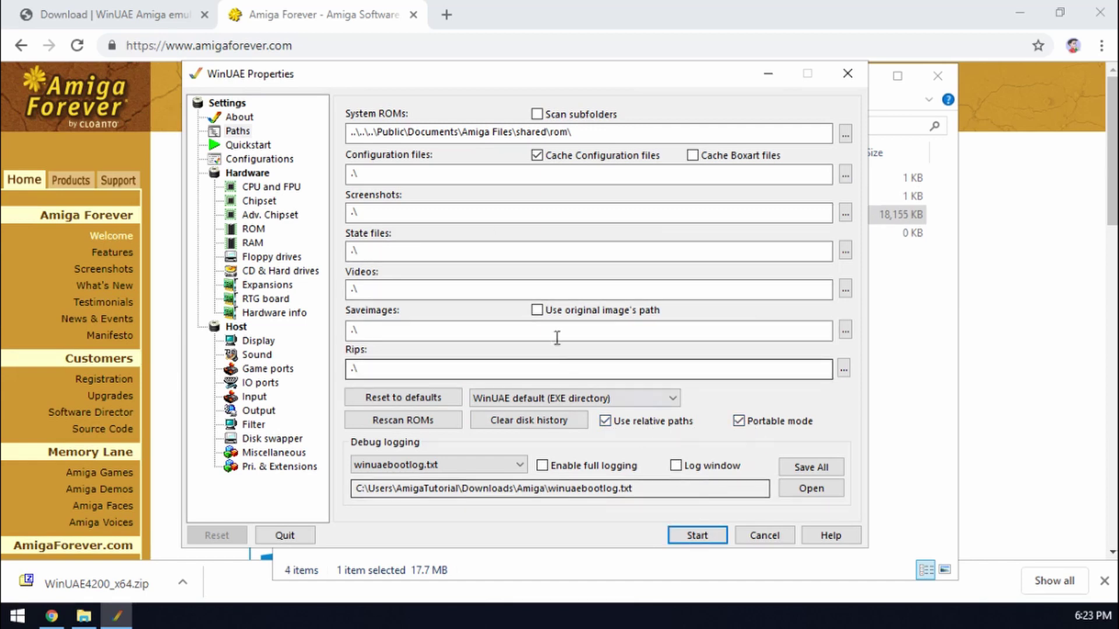
- Choose A1200 as the emulated hardware model in the Quickstart settings
{"action": "left_click", "coordinate": [247, 153]}
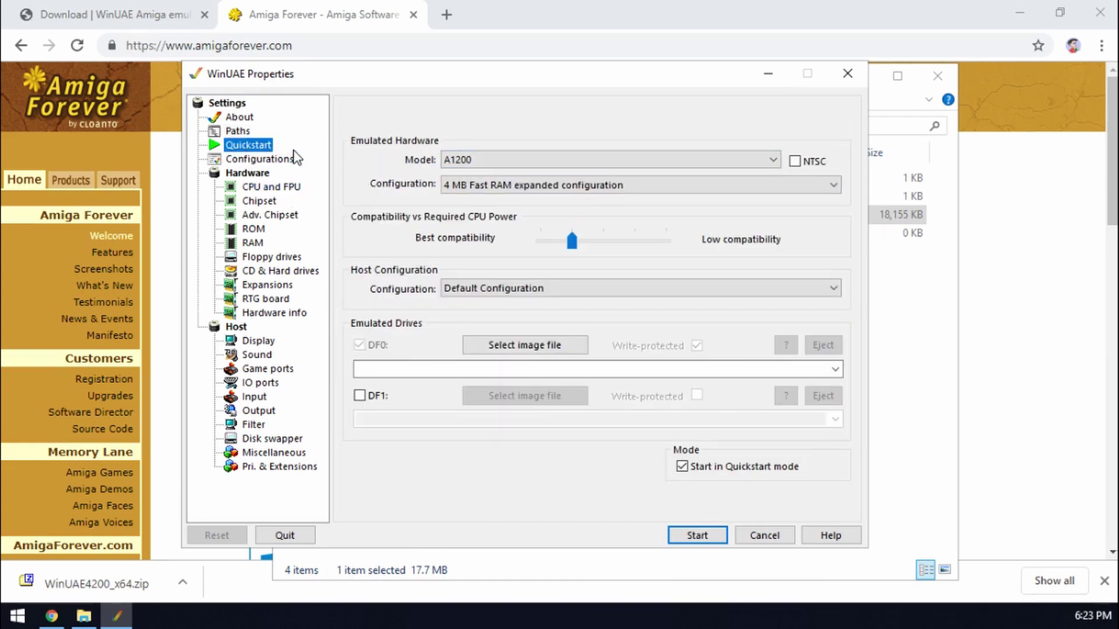
{"action": "left_click", "coordinate": [595, 161]}
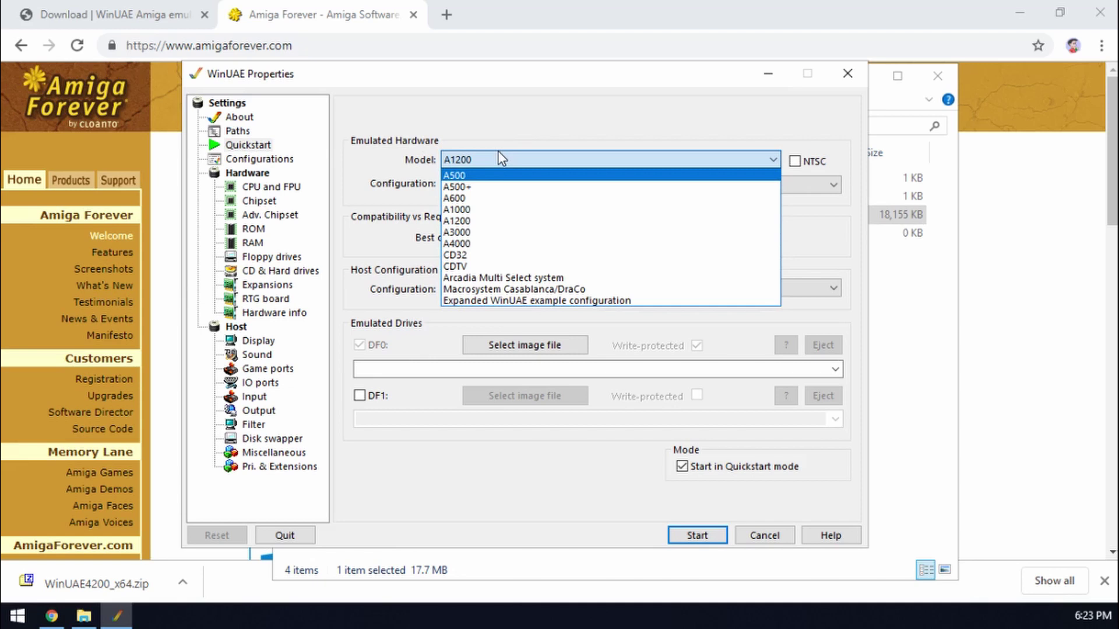
{"action": "left_click", "coordinate": [462, 221]}
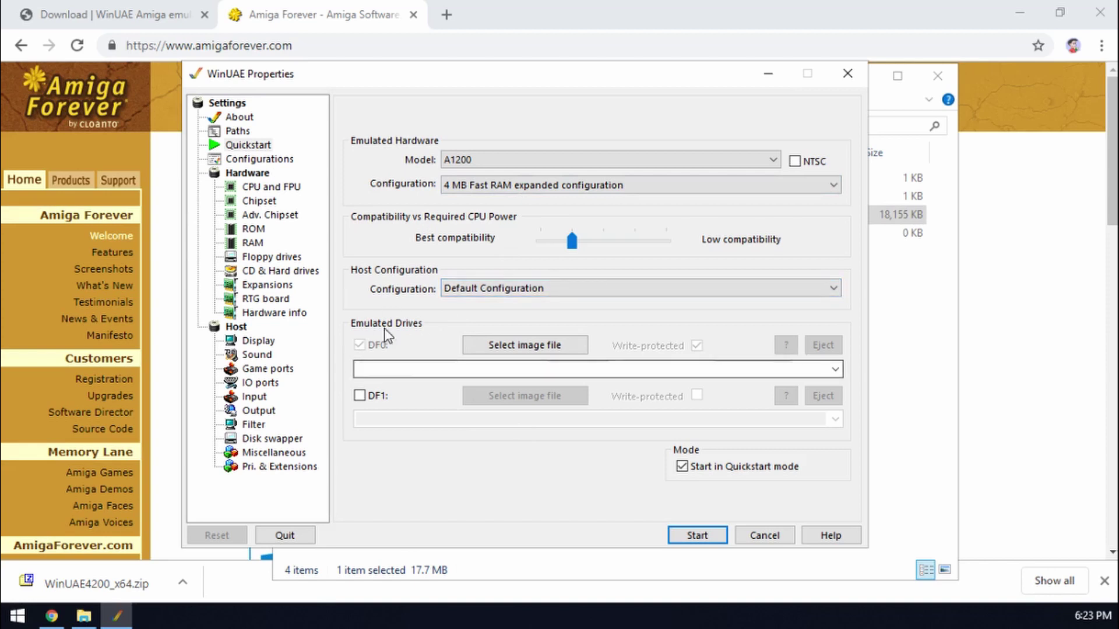
- Save the current settings as a new configuration named a1200
{"action": "left_click", "coordinate": [260, 159]}
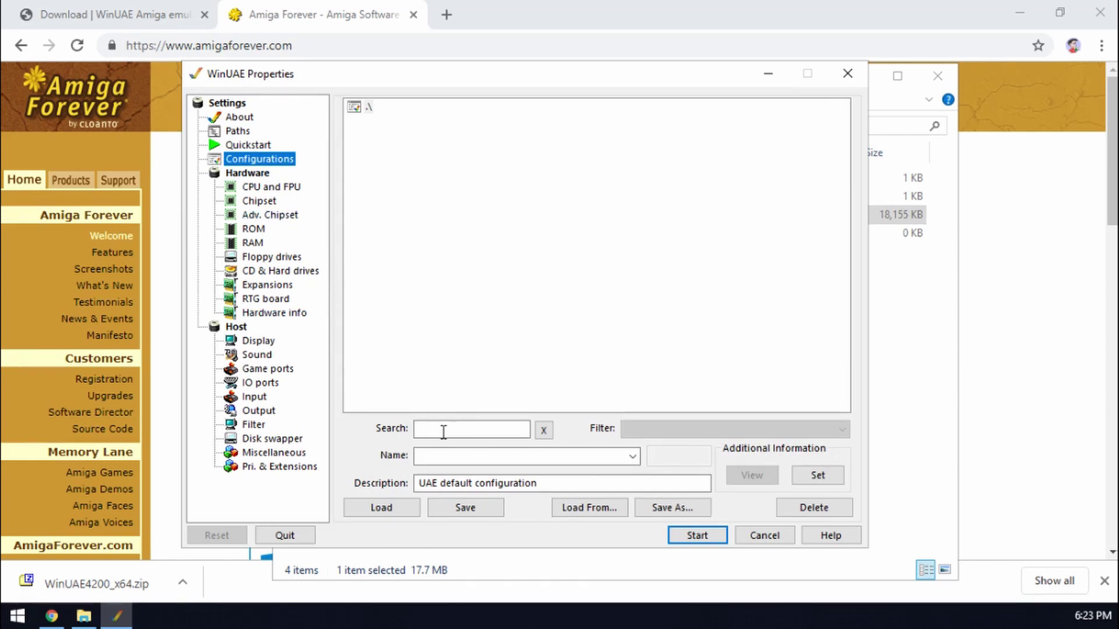
{"action": "left_click", "coordinate": [436, 457]}
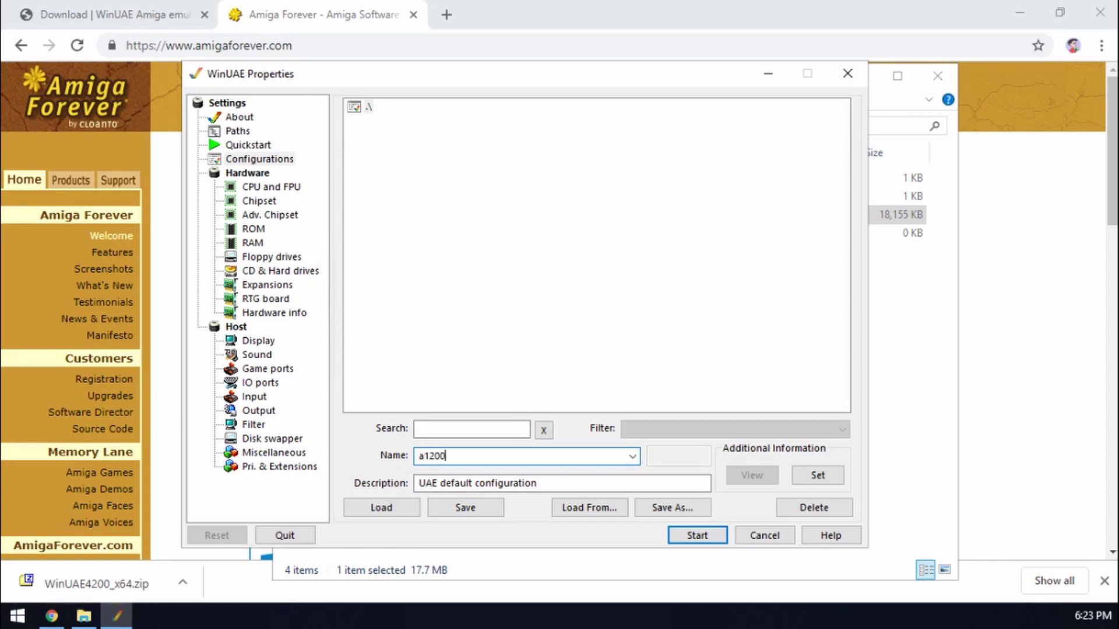
{"action": "left_click", "coordinate": [482, 508]}
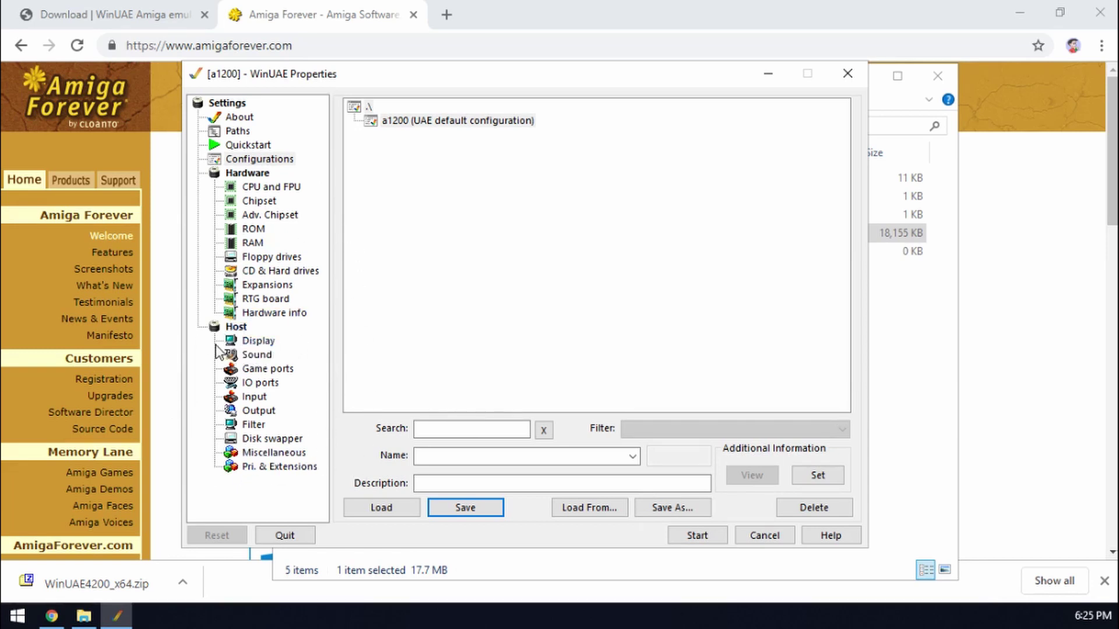
- Examine the native screen mode options in the Display settings, leaving Windowed selected
{"action": "left_click", "coordinate": [258, 343]}
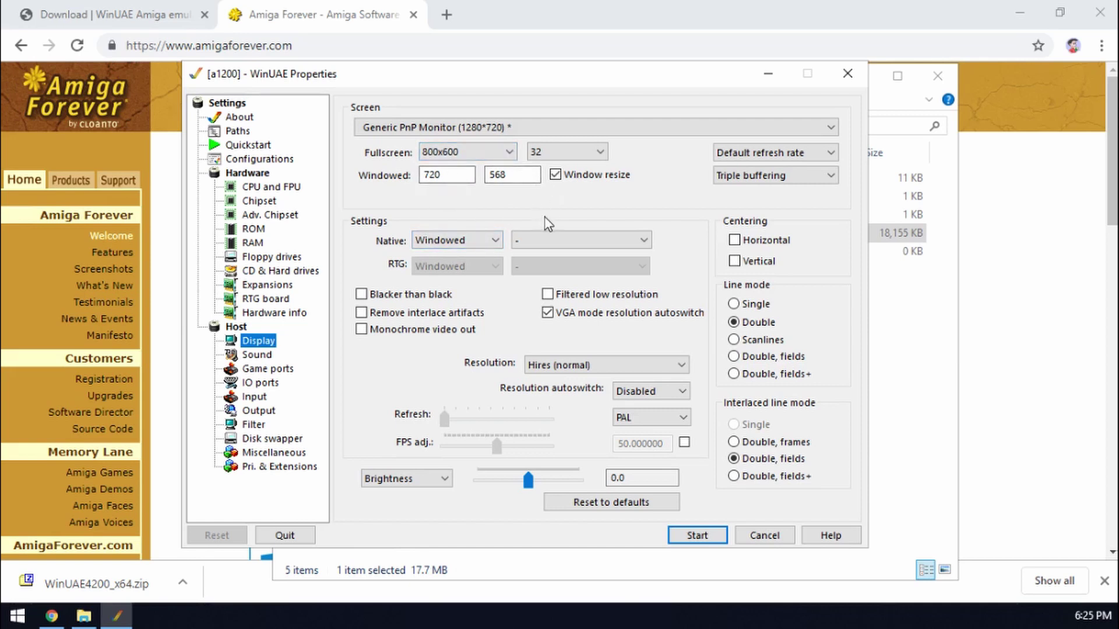
{"action": "left_click", "coordinate": [491, 243]}
{"action": "left_click", "coordinate": [498, 240]}
{"action": "left_click", "coordinate": [474, 240]}
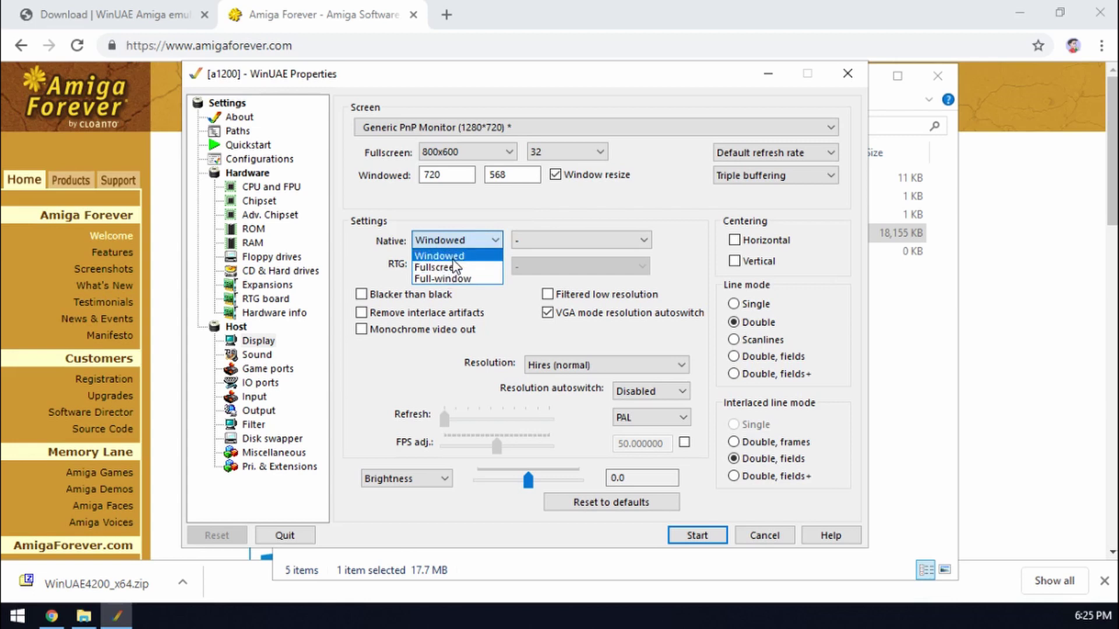
{"action": "left_click", "coordinate": [474, 213]}
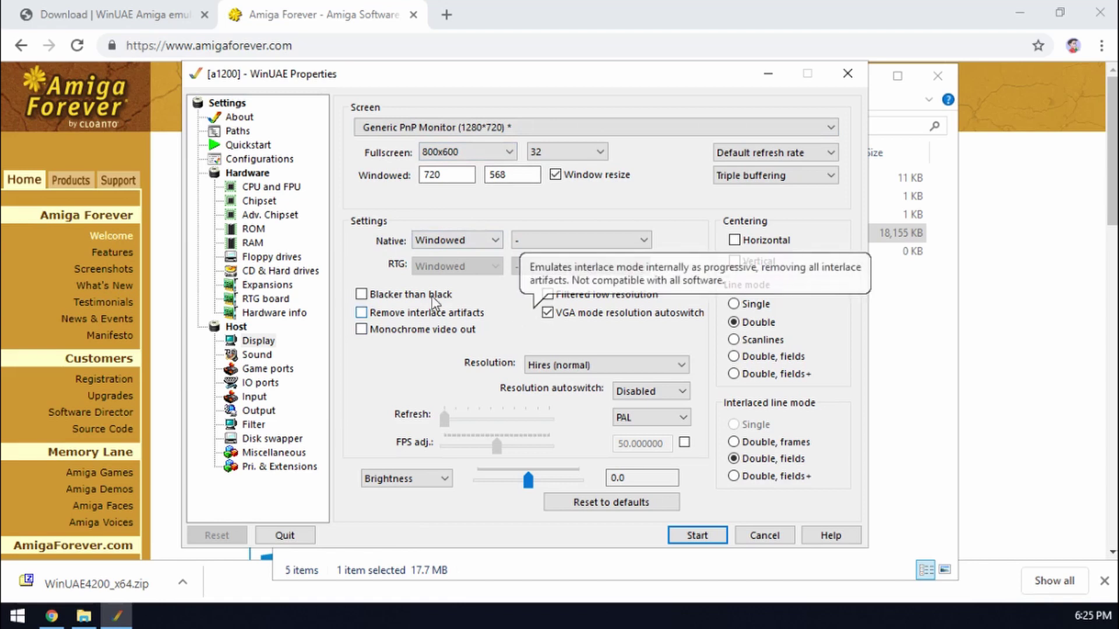
- Turn off automatic switching for sound emulation in the host Sound settings
{"action": "left_click", "coordinate": [260, 355]}
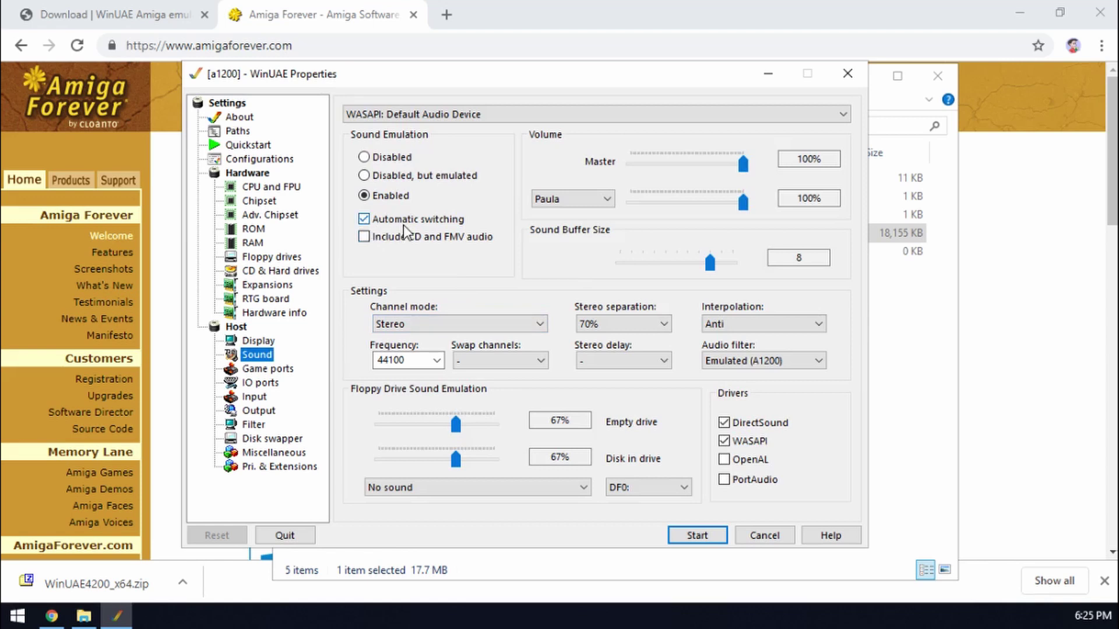
{"action": "left_click", "coordinate": [364, 219]}
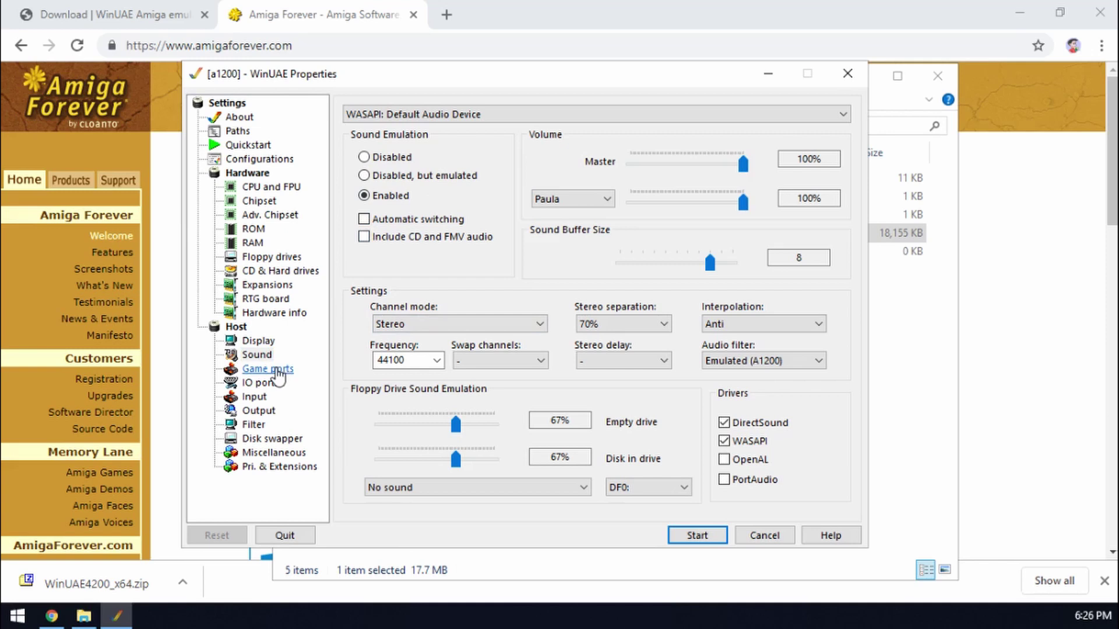
- Review the game port and filter settings and start the a1200 emulation
{"action": "left_click", "coordinate": [279, 371]}
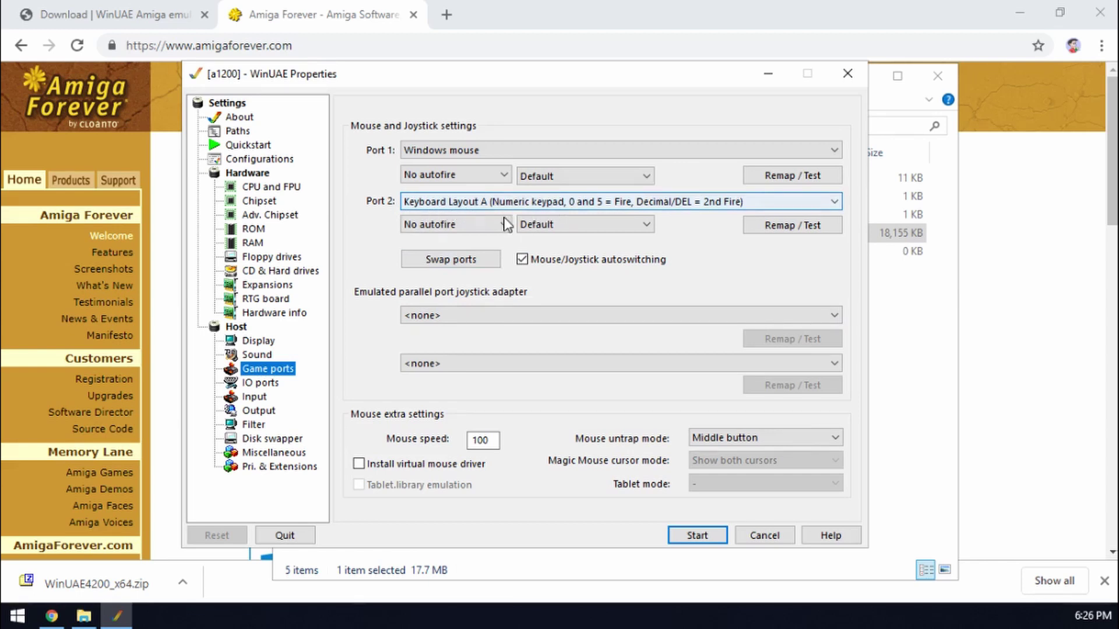
{"action": "left_click", "coordinate": [253, 424]}
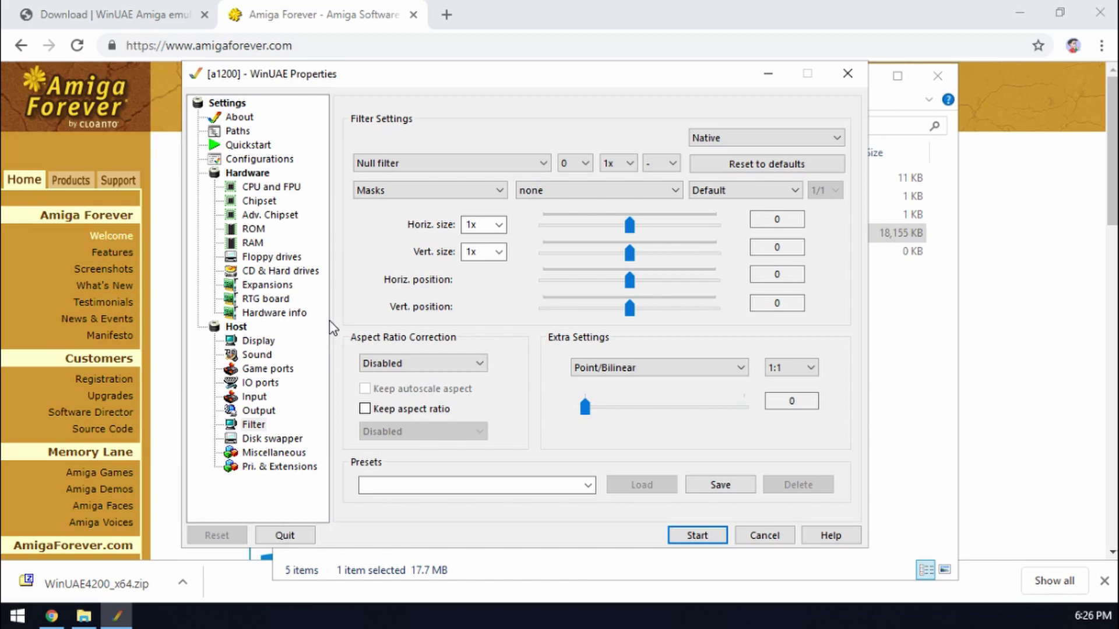
{"action": "left_click", "coordinate": [697, 535]}
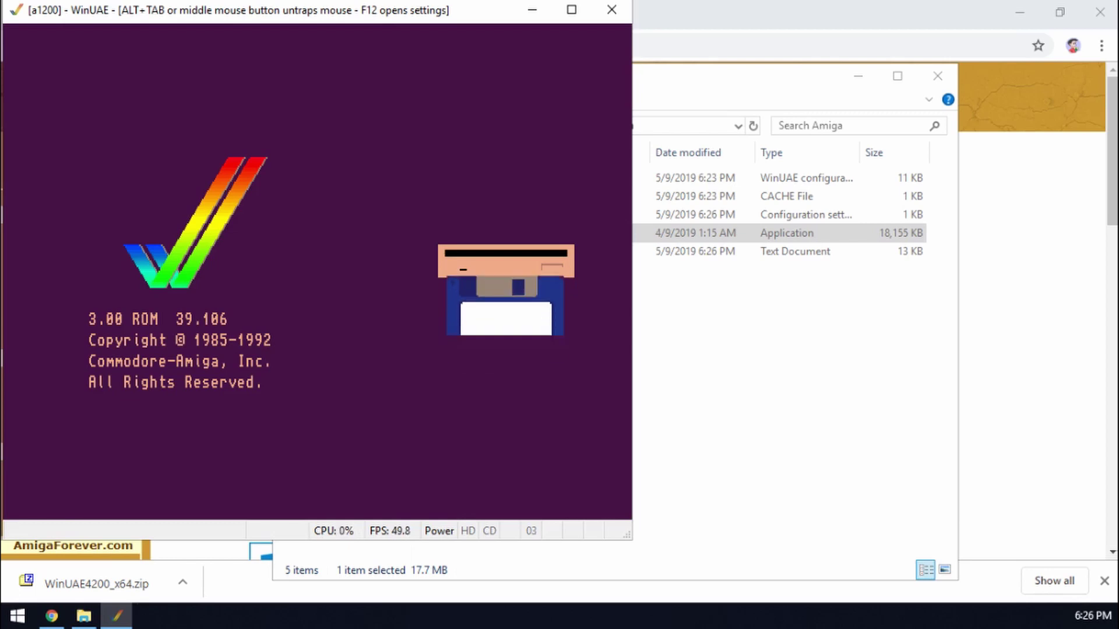
- Reopen the emulator settings and insert amiga-os-310-workbench from Public Documents\Amiga Files\Shared\adf into floppy drive DF0
{"action": "key", "text": "F12"}
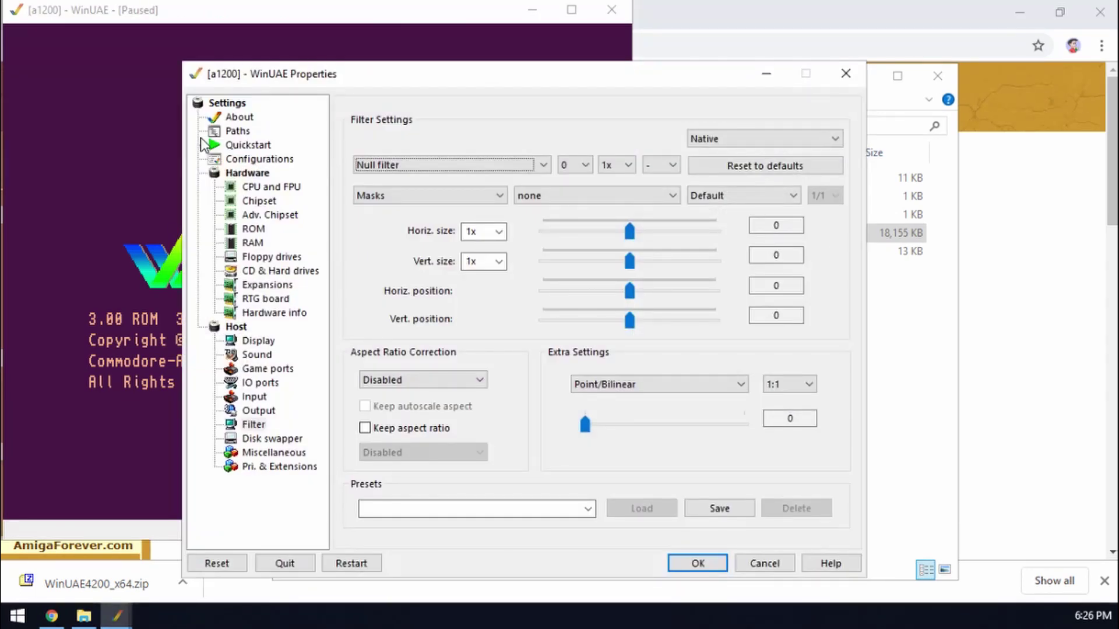
{"action": "left_click_drag", "start_coordinate": [367, 81], "coordinate": [351, 67]}
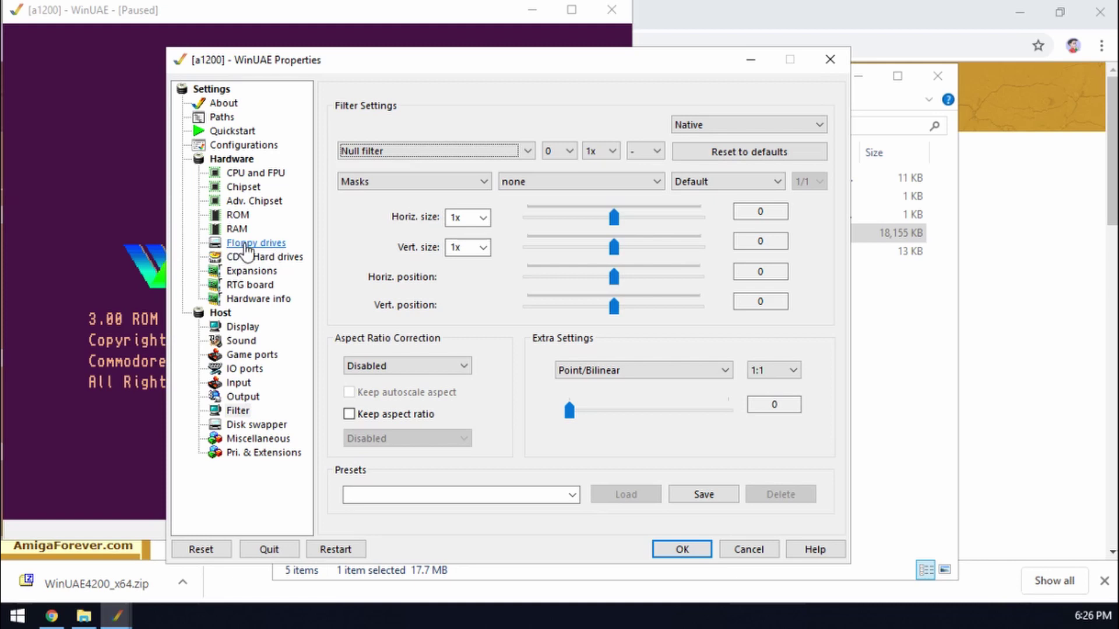
{"action": "left_click", "coordinate": [248, 244]}
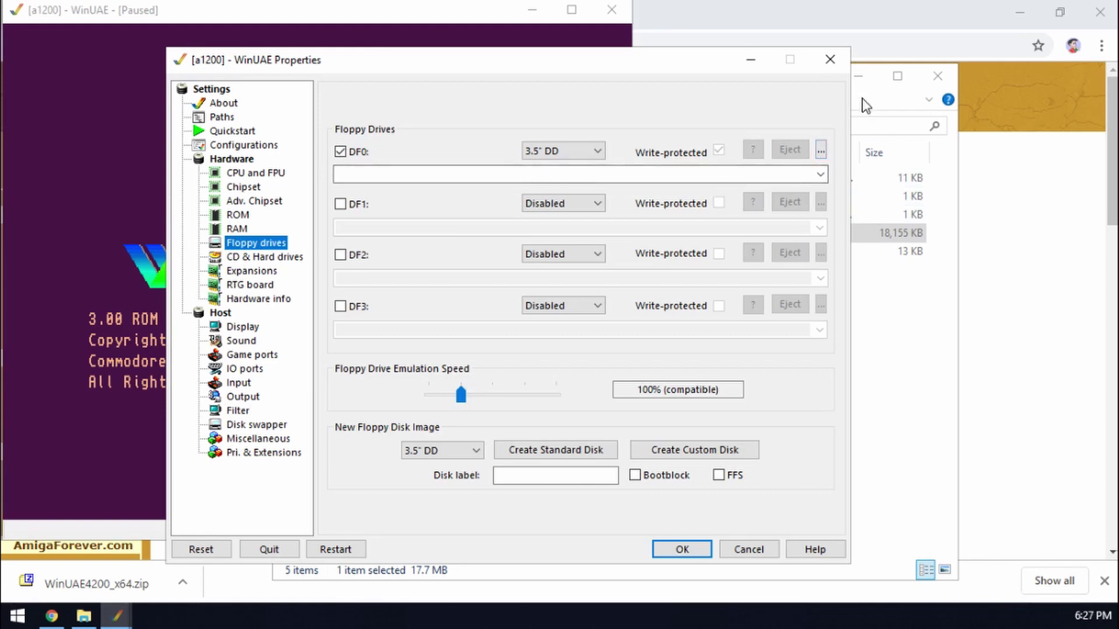
{"action": "left_click", "coordinate": [822, 152]}
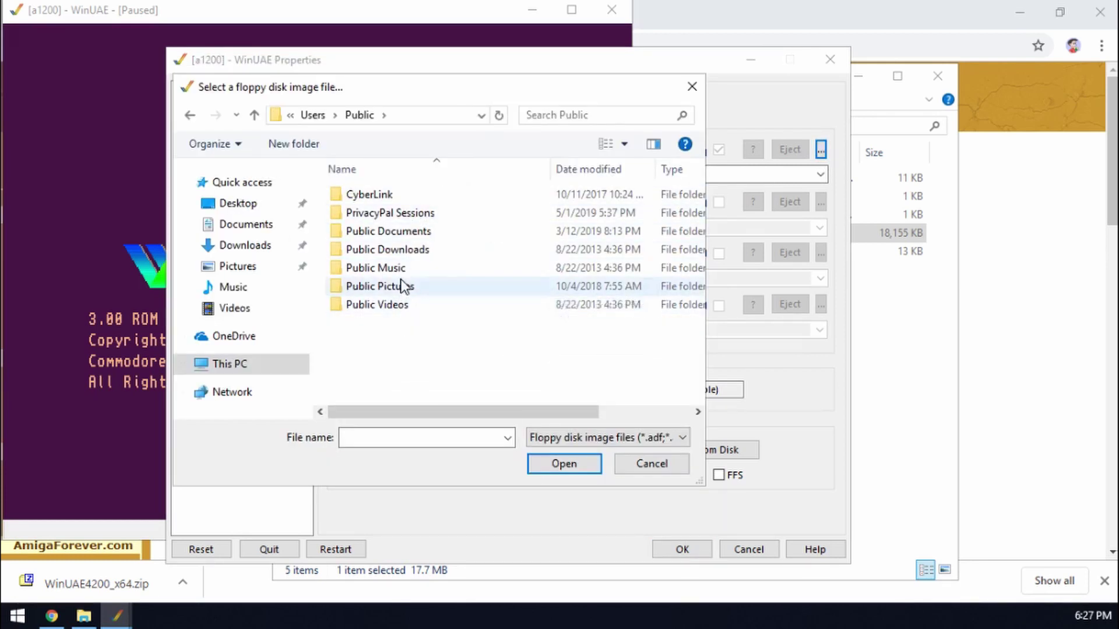
{"action": "double_click", "coordinate": [408, 233]}
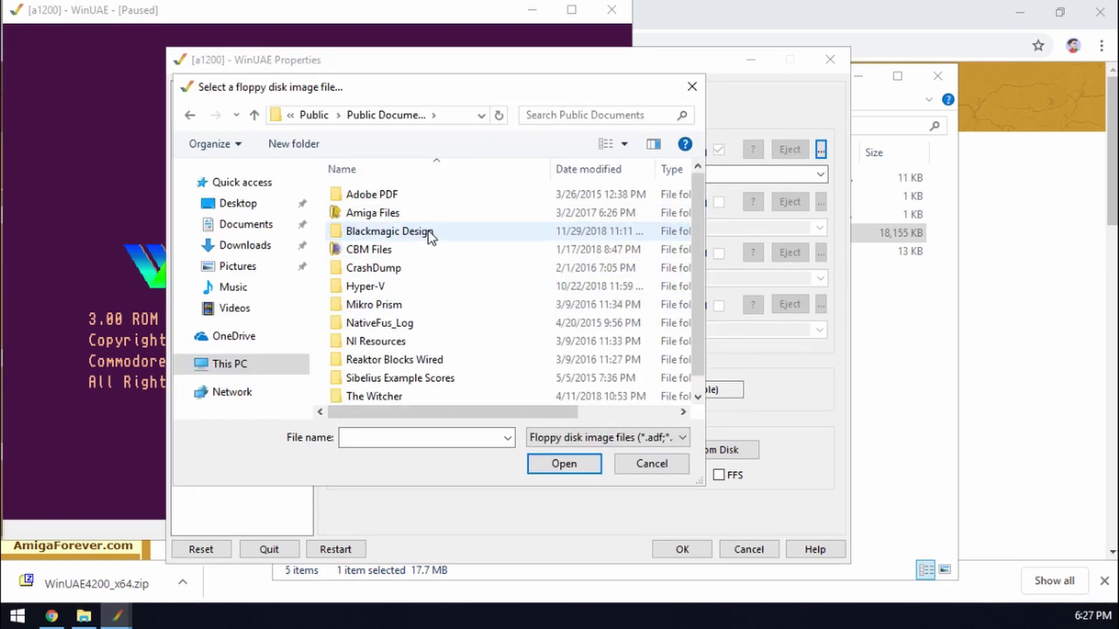
{"action": "double_click", "coordinate": [428, 214]}
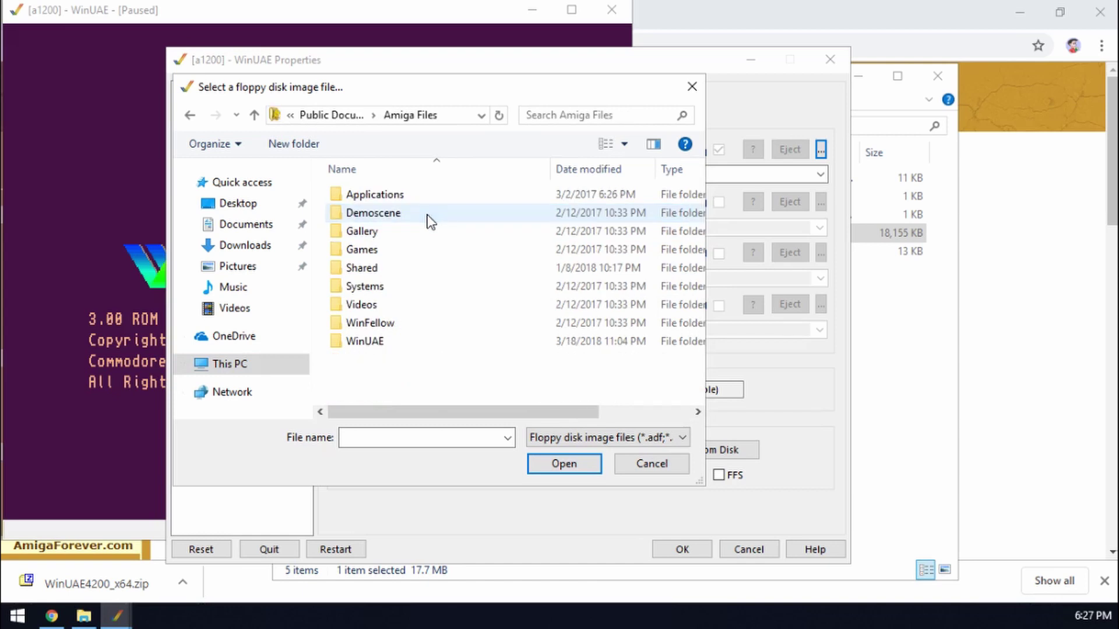
{"action": "double_click", "coordinate": [381, 266]}
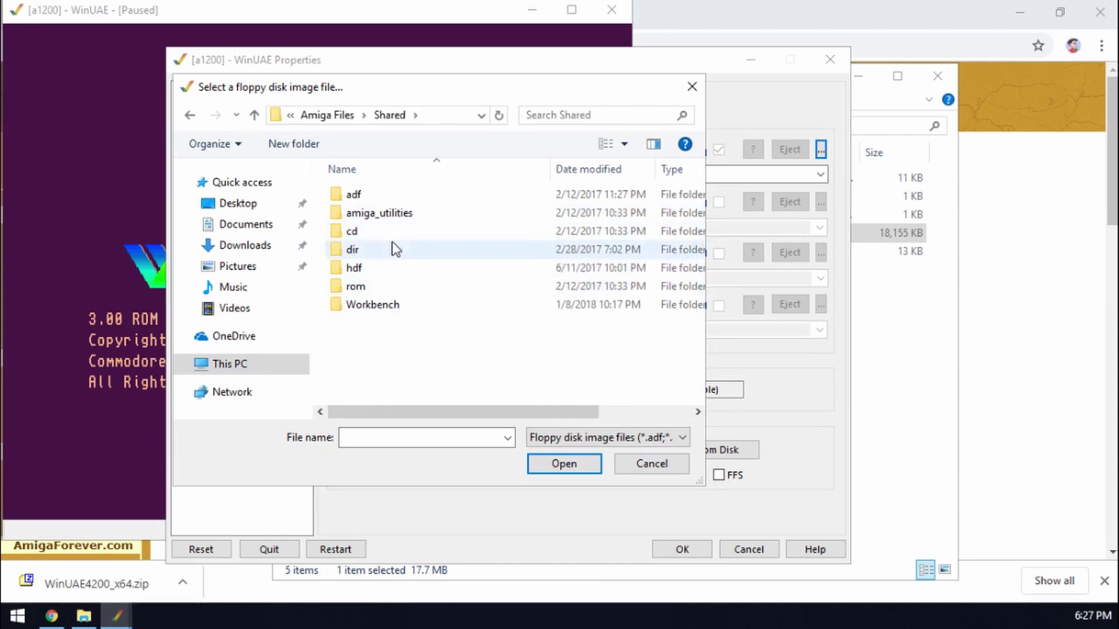
{"action": "double_click", "coordinate": [372, 194]}
{"action": "scroll", "coordinate": [443, 245], "scroll_direction": "down", "scroll_amount": 1}
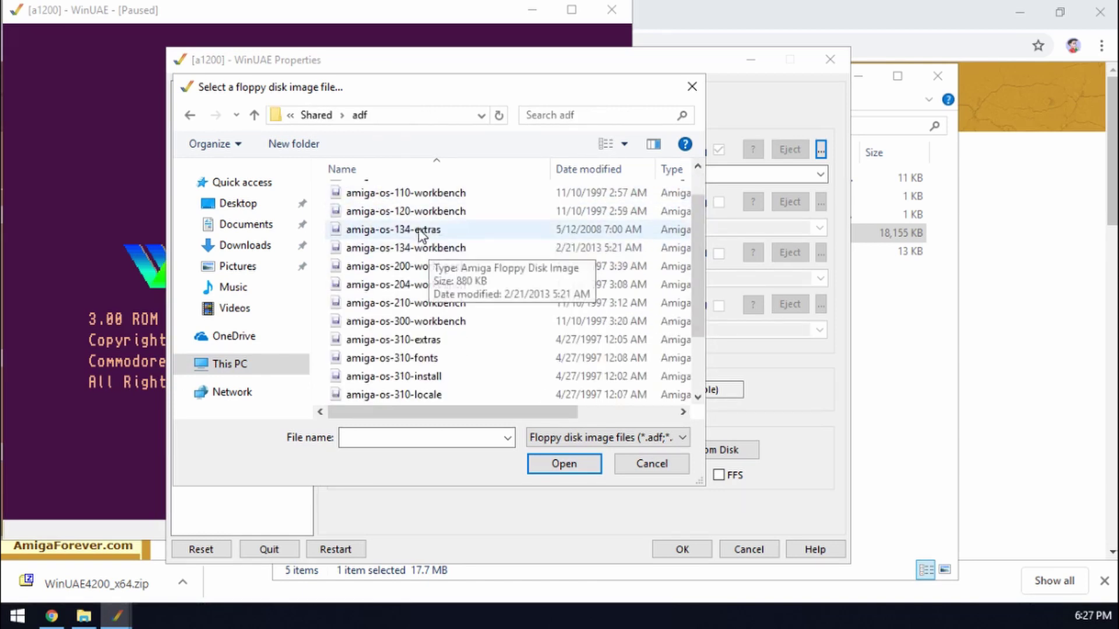
{"action": "scroll", "coordinate": [419, 234], "scroll_direction": "down", "scroll_amount": 2}
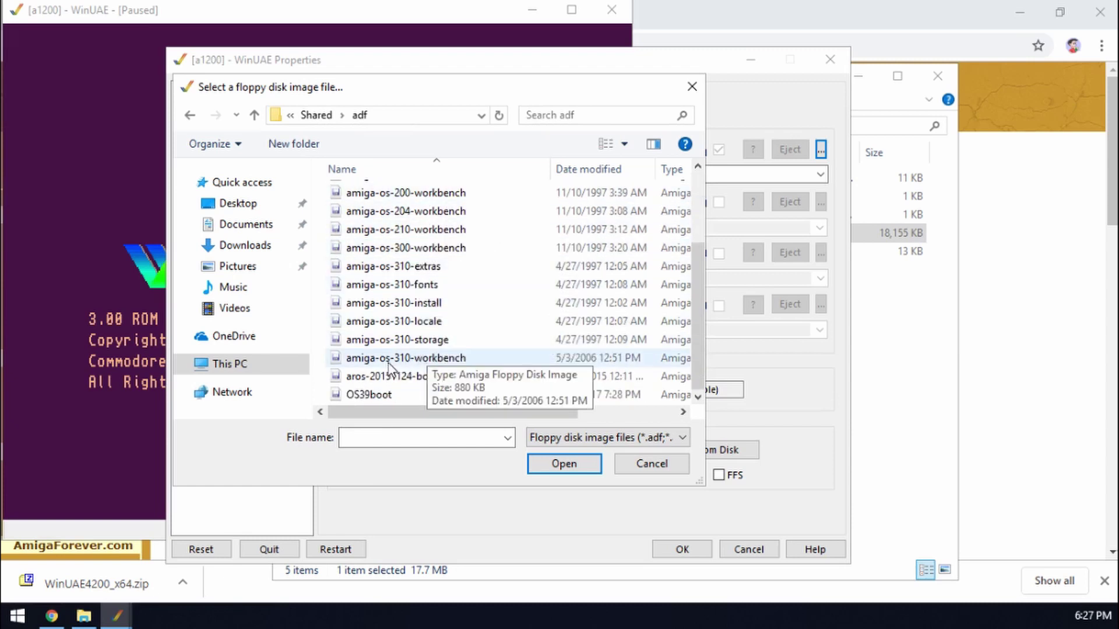
{"action": "left_click", "coordinate": [411, 362]}
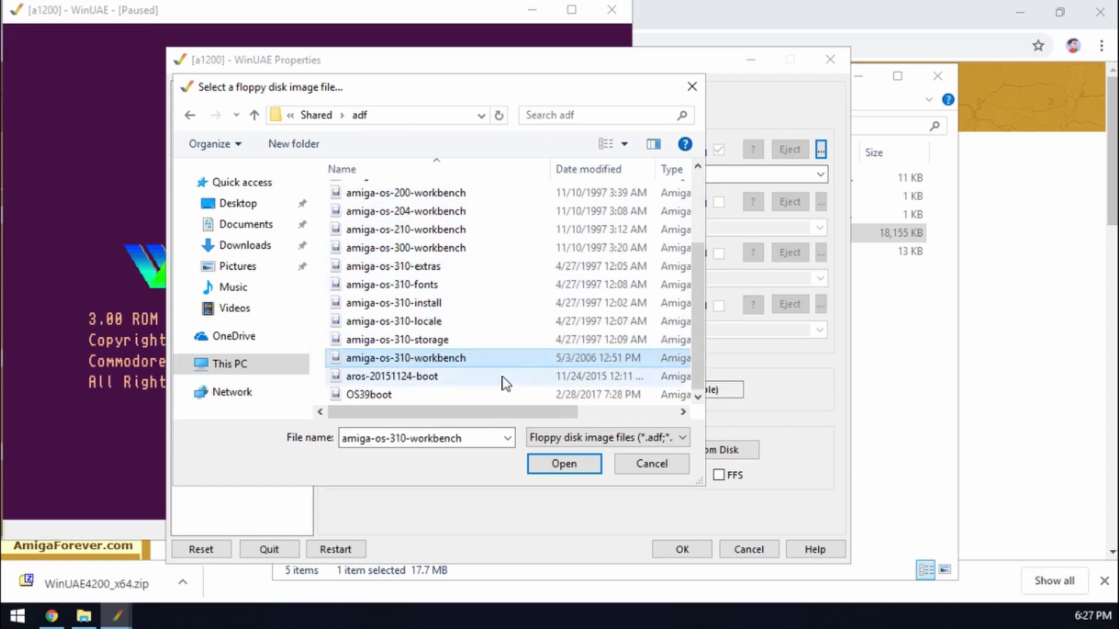
{"action": "left_click", "coordinate": [558, 467]}
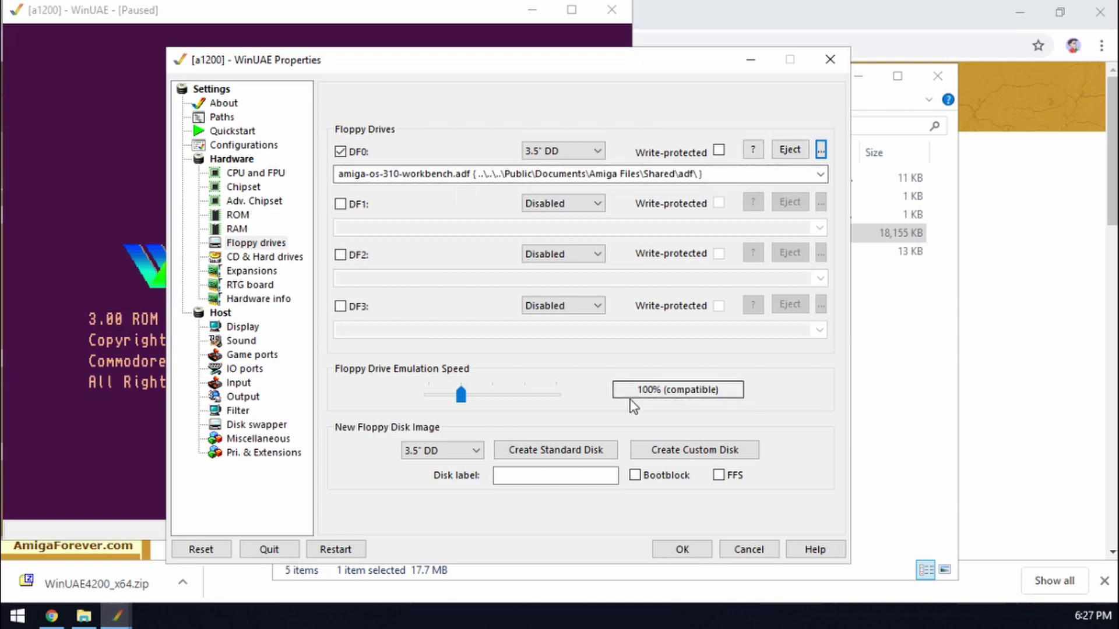
- Set the floppy drive emulation speed to Turbo and save the changes to the existing a1200 configuration
{"action": "mouse_move", "coordinate": [464, 400]}
{"action": "left_mouse_down"}
{"action": "mouse_move", "coordinate": [560, 399]}
{"action": "mouse_move", "coordinate": [462, 396]}
{"action": "left_mouse_up"}
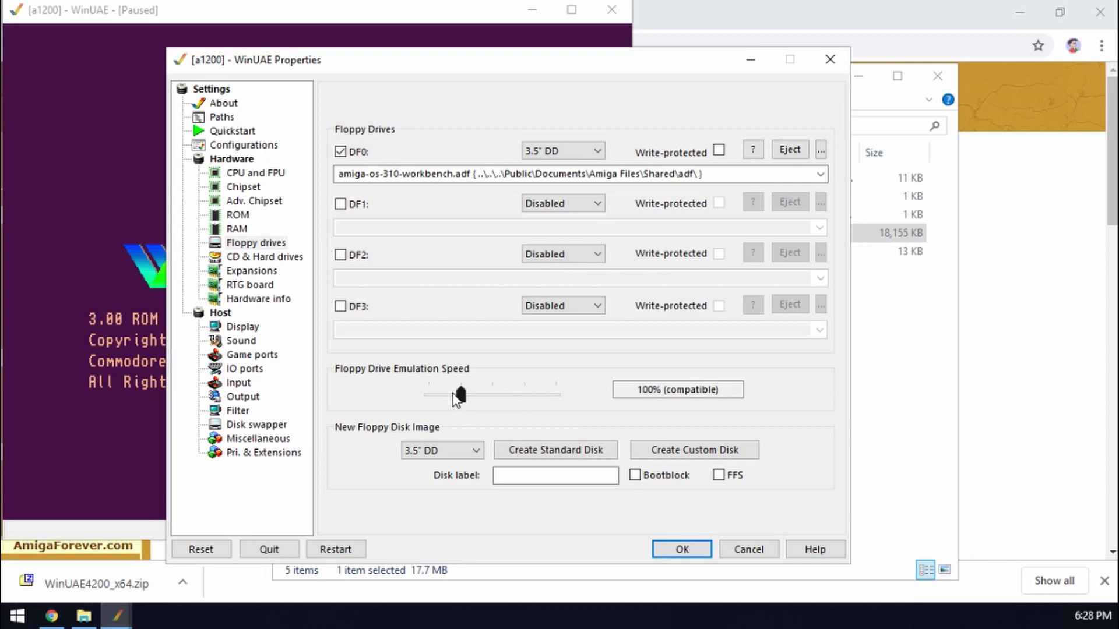
{"action": "left_click_drag", "start_coordinate": [459, 399], "coordinate": [428, 398]}
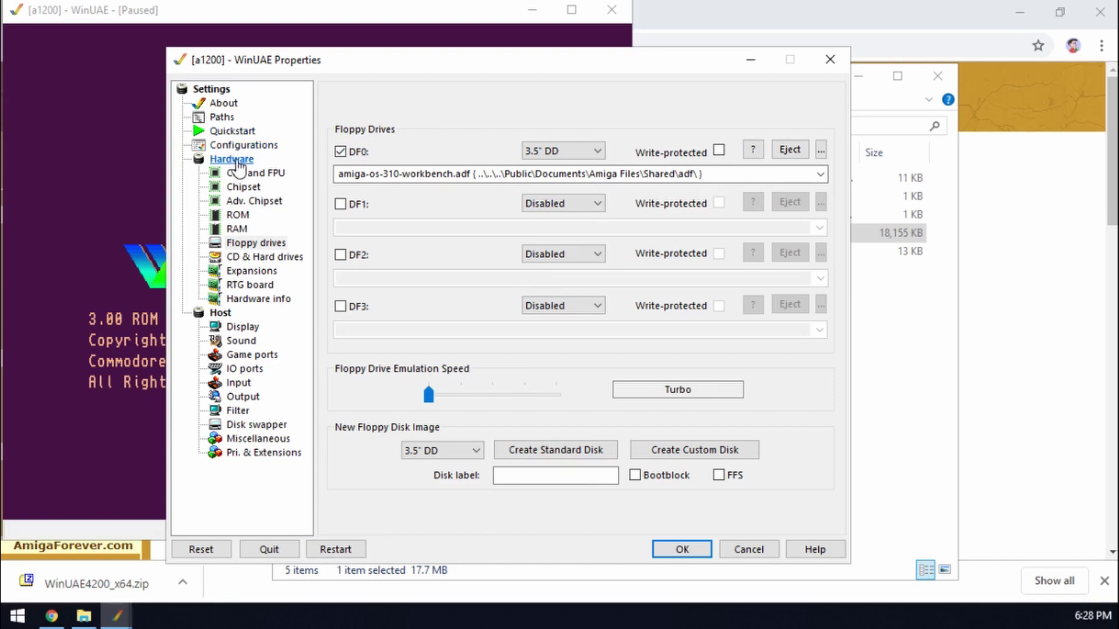
{"action": "left_click", "coordinate": [273, 149]}
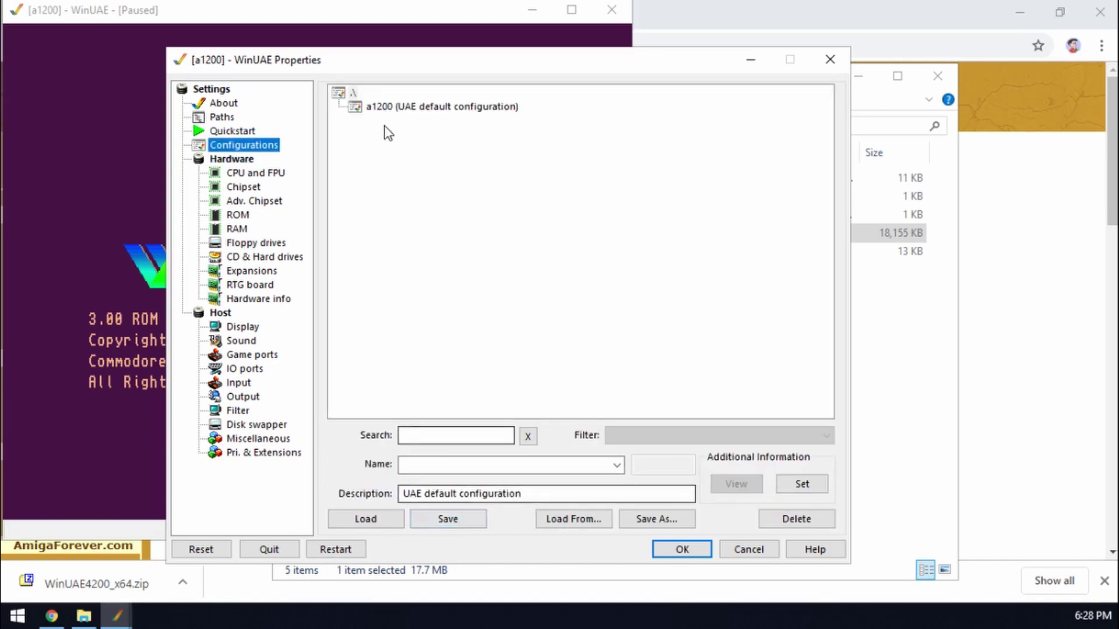
{"action": "left_click", "coordinate": [396, 107]}
{"action": "left_click", "coordinate": [445, 524]}
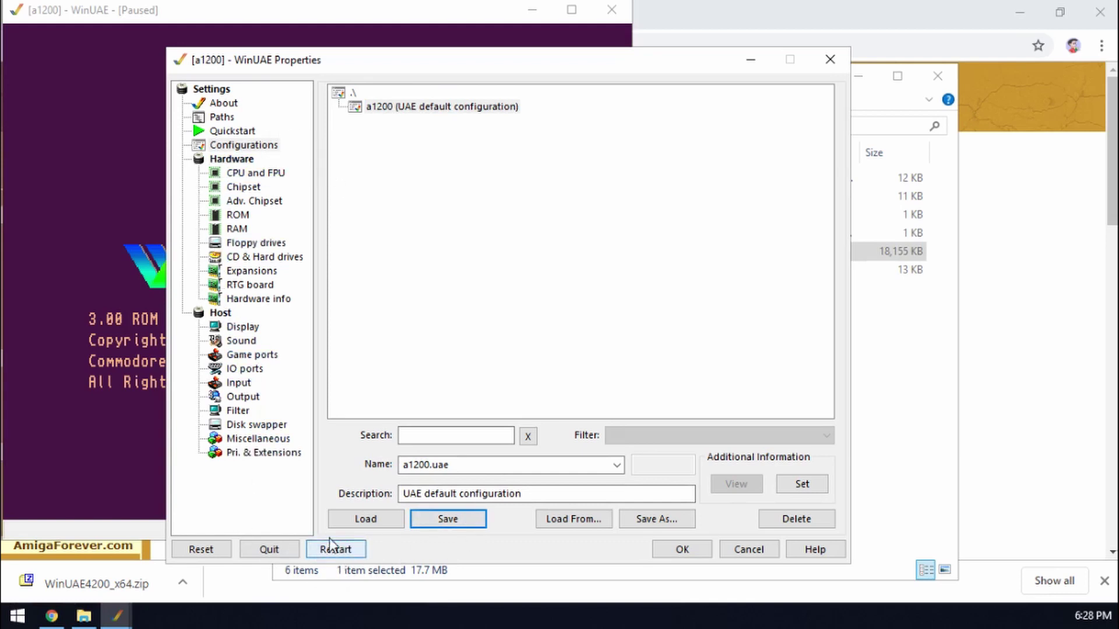
- Reset the emulated Amiga to boot from the floppy and try the Workbench3.1 disk icon
{"action": "left_click", "coordinate": [201, 549]}
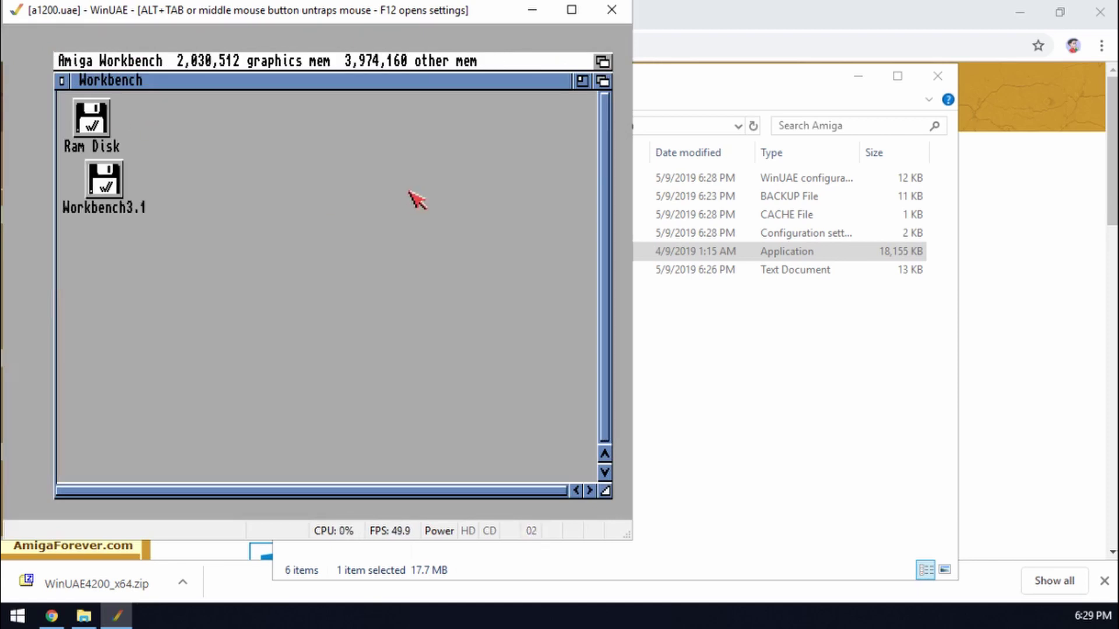
{"action": "double_click", "coordinate": [112, 205]}
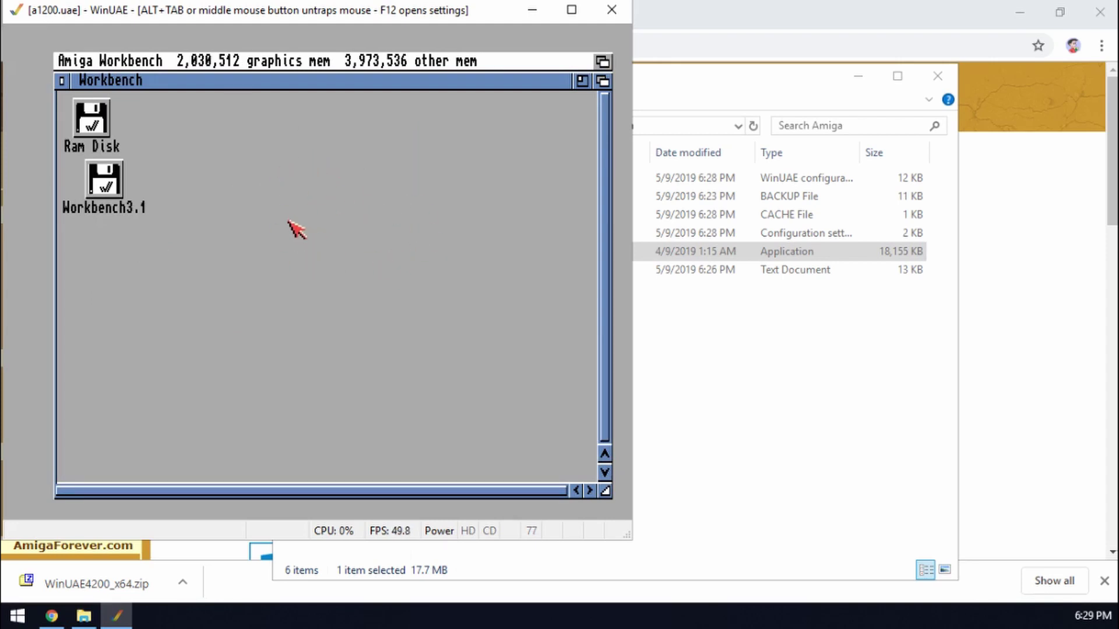
{"action": "middle_click", "coordinate": [322, 307]}
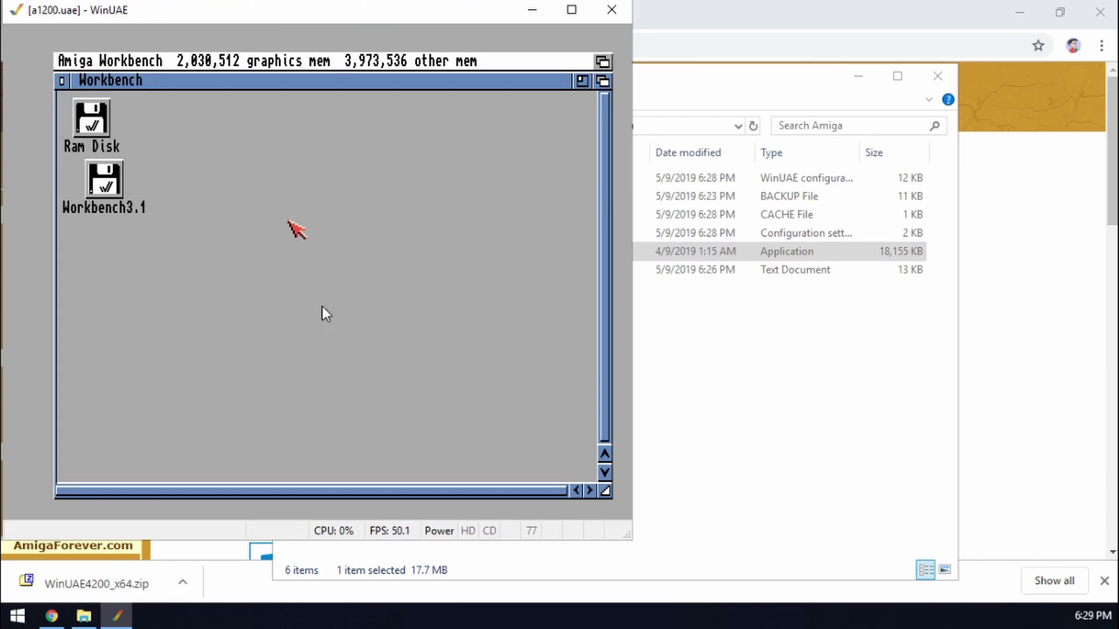
- Switch to the Amiga Forever page in Chrome and follow its game download links to the Dream17 site
{"action": "left_click", "coordinate": [201, 551]}
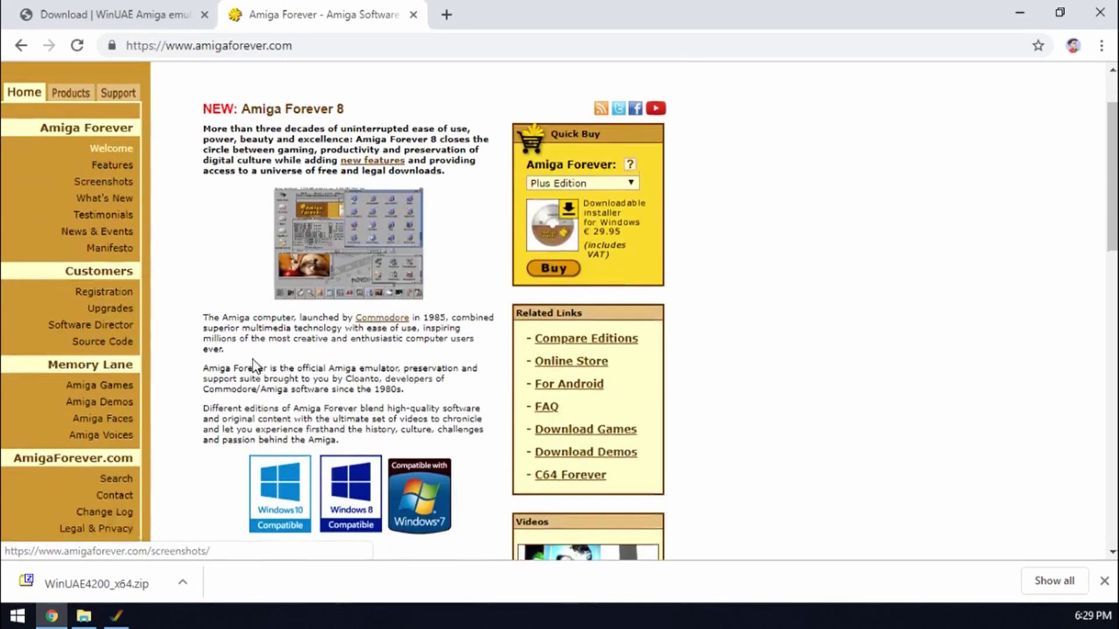
{"action": "scroll", "coordinate": [253, 364], "scroll_direction": "down", "scroll_amount": 1}
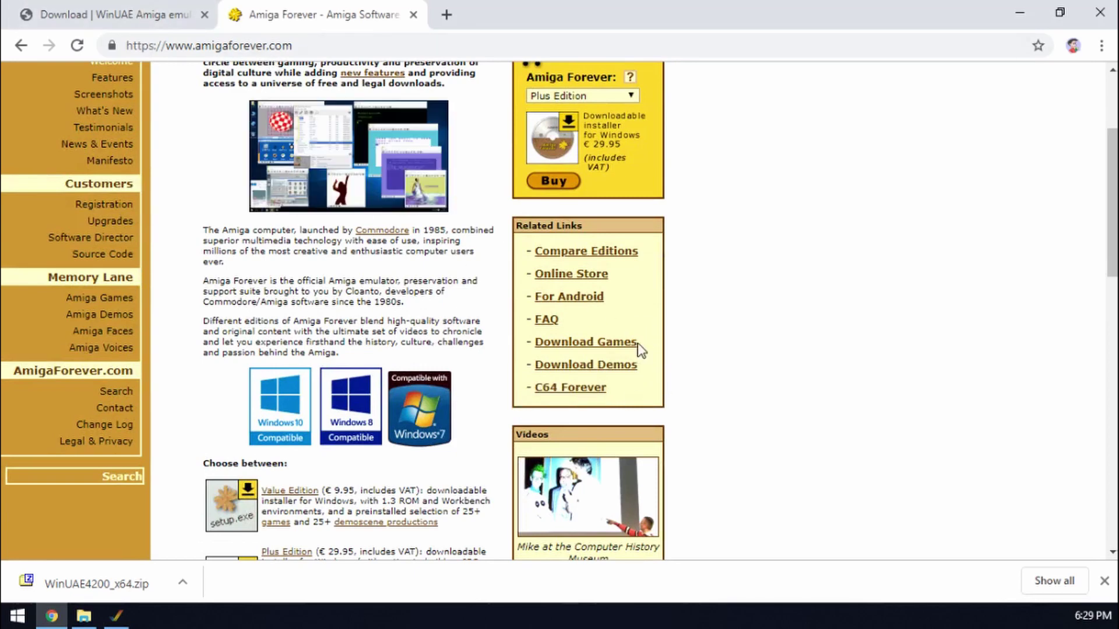
{"action": "left_click", "coordinate": [600, 349]}
{"action": "scroll", "coordinate": [357, 356], "scroll_direction": "down", "scroll_amount": 10}
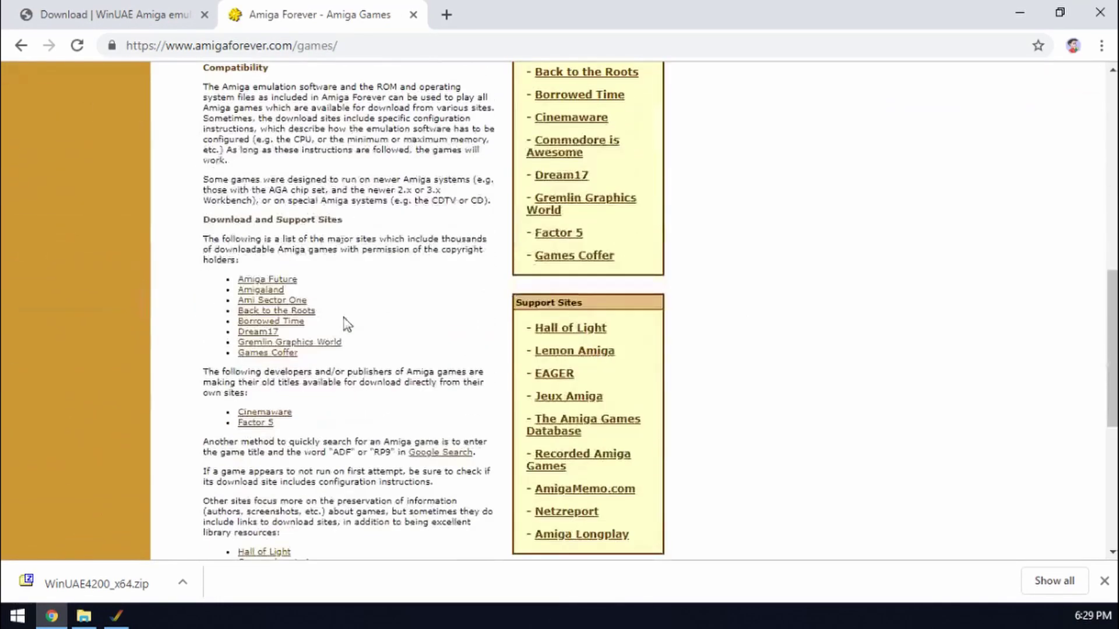
{"action": "left_click", "coordinate": [257, 333]}
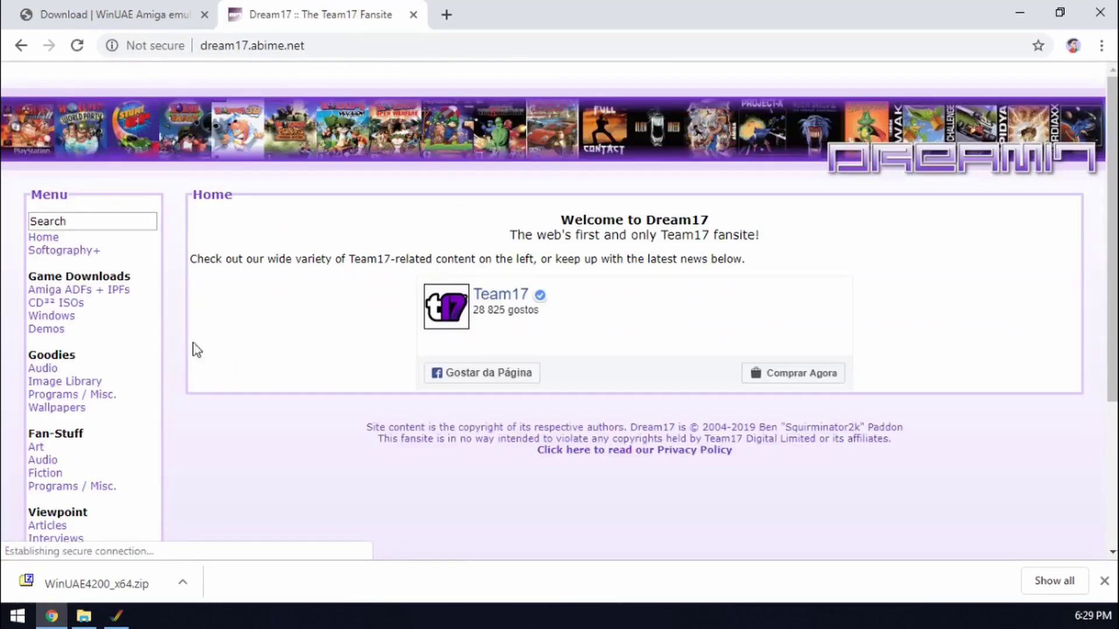
- Download Worms - The Directors Cut Disk Images from Dream17's Amiga ADFs + IPFs list and open the downloaded zip archive
{"action": "left_click", "coordinate": [74, 293]}
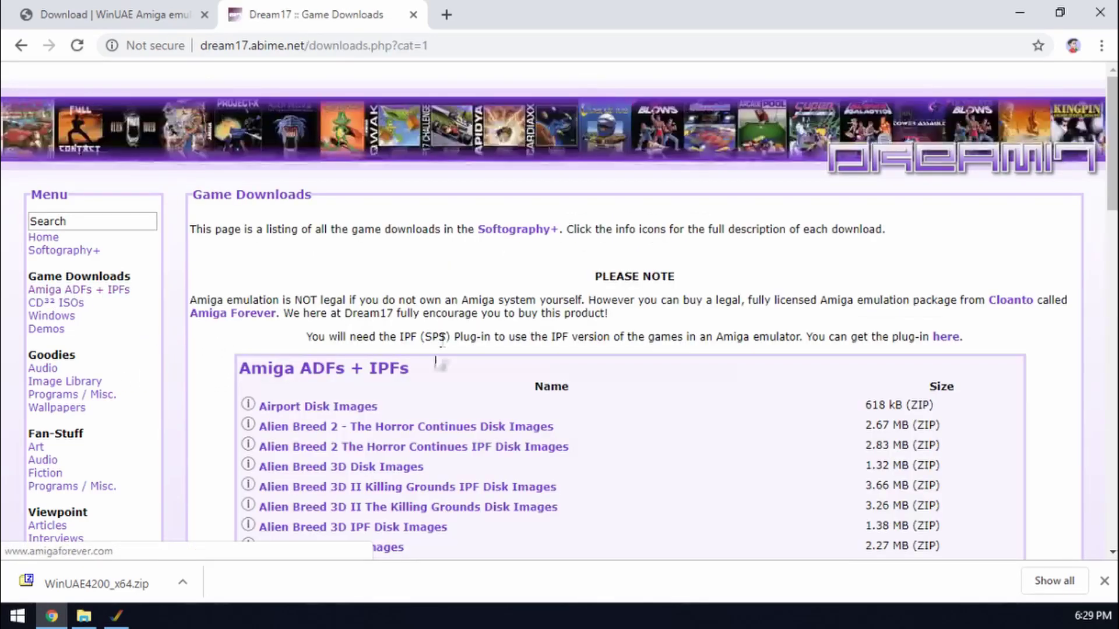
{"action": "scroll", "coordinate": [407, 350], "scroll_direction": "down", "scroll_amount": 20}
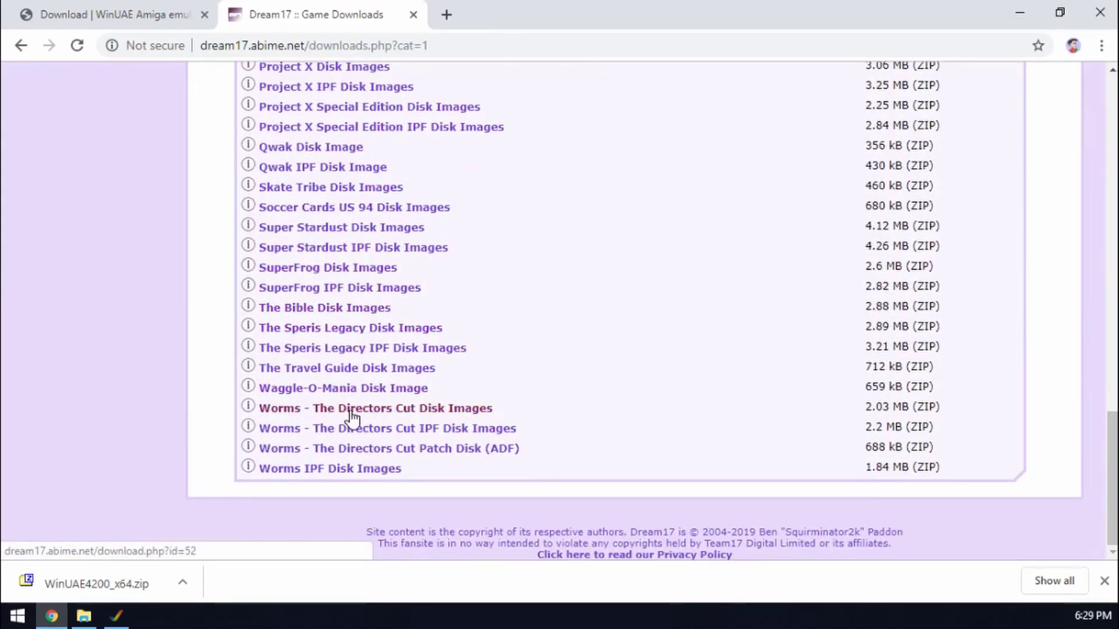
{"action": "left_click", "coordinate": [465, 409]}
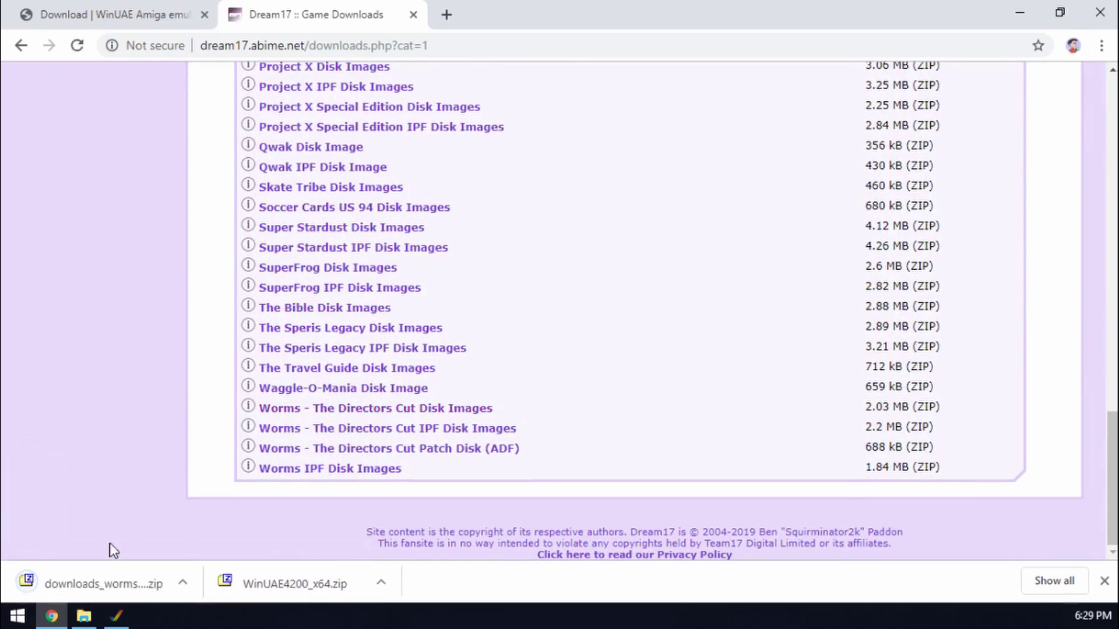
{"action": "left_click", "coordinate": [131, 581]}
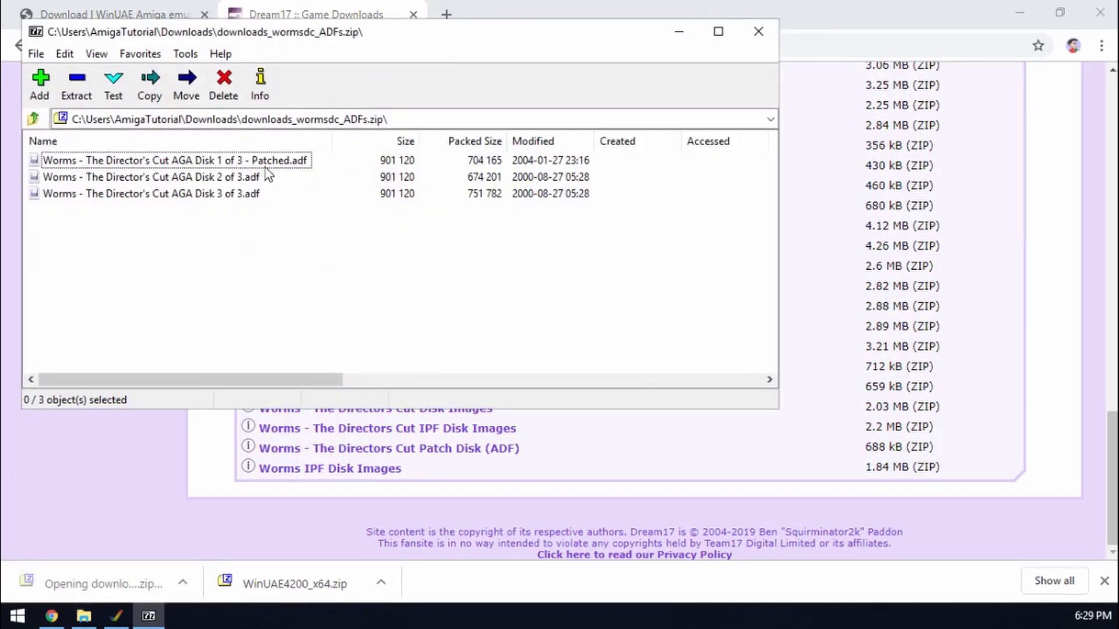
- Extract all three Worms - The Director's Cut AGA disk images into the Downloads\Amiga folder and close the archive
{"action": "left_click_drag", "start_coordinate": [270, 229], "coordinate": [169, 161]}
{"action": "left_click", "coordinate": [83, 617]}
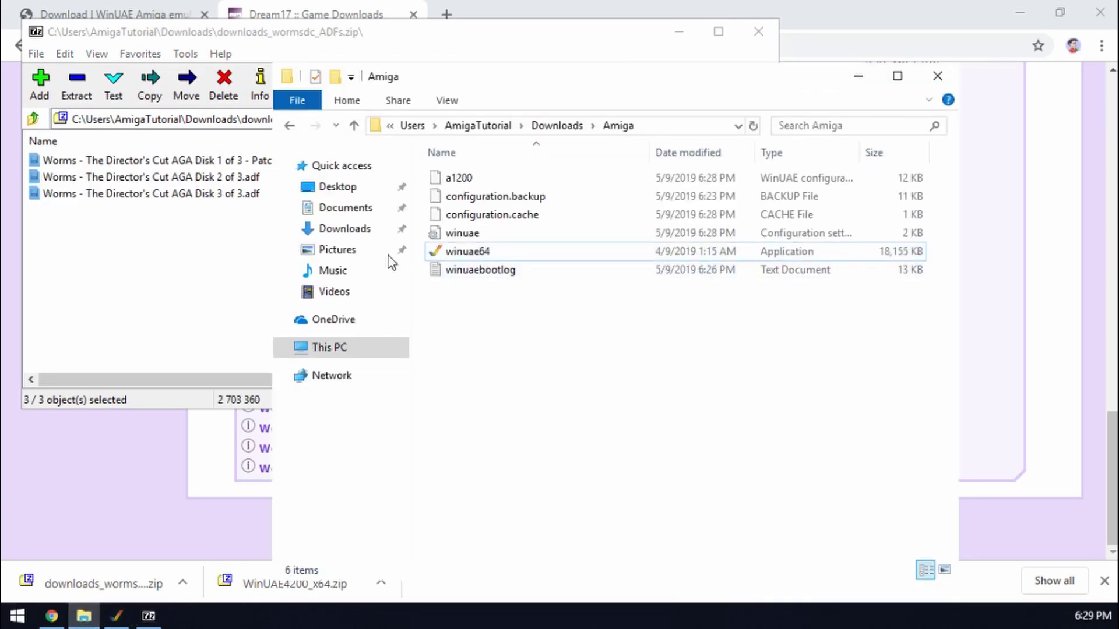
{"action": "left_click", "coordinate": [154, 163]}
{"action": "left_click_drag", "start_coordinate": [152, 160], "coordinate": [739, 485]}
{"action": "left_click", "coordinate": [735, 466]}
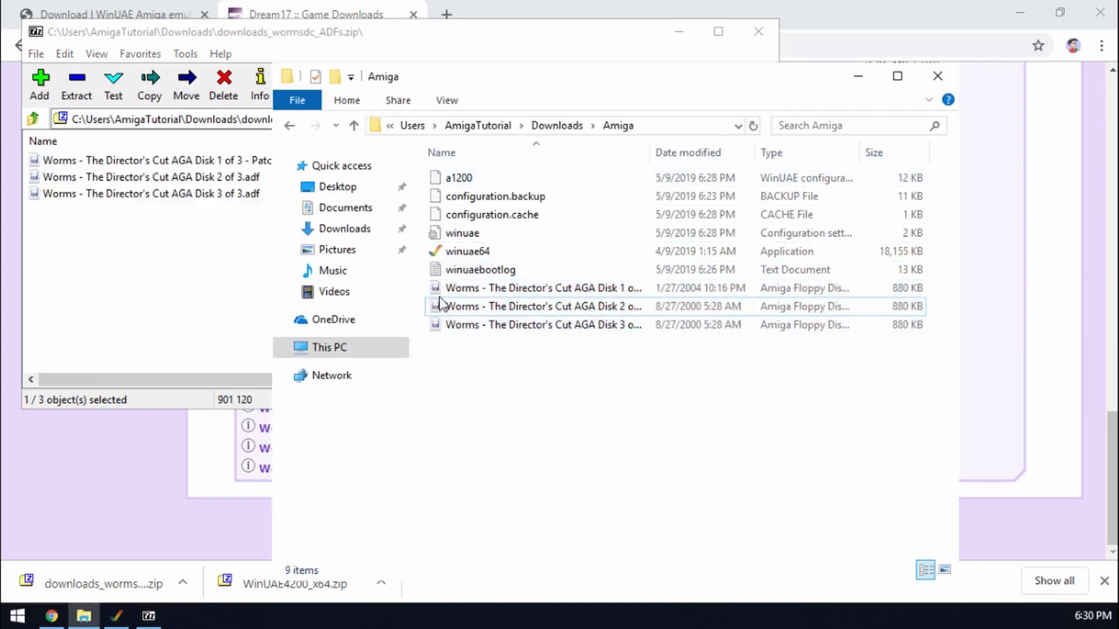
{"action": "left_click", "coordinate": [758, 31]}
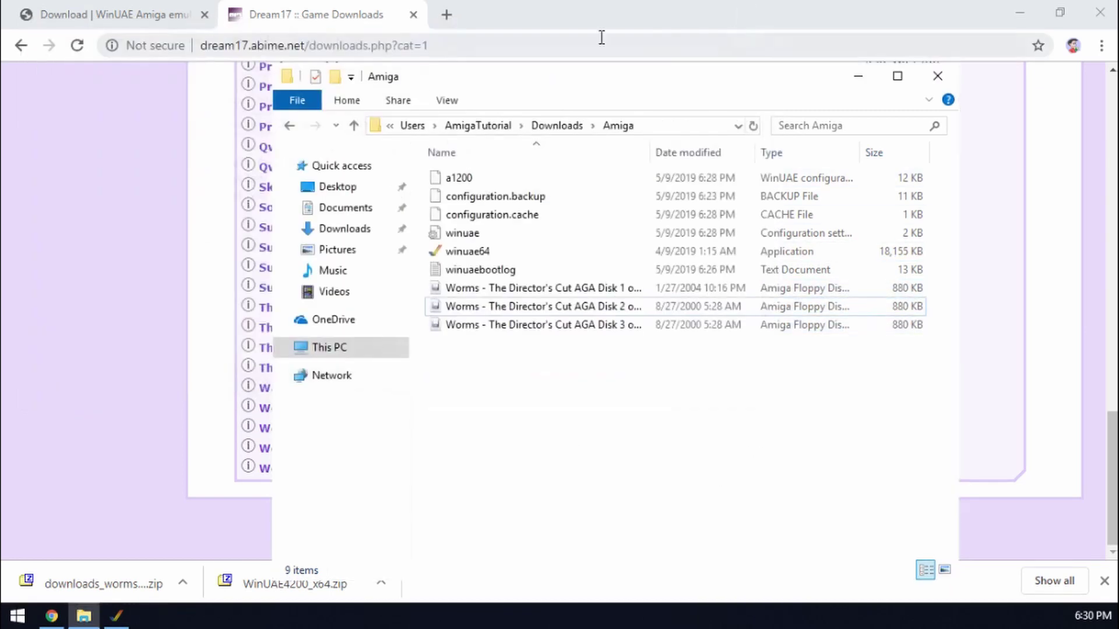
- Switch to WinUAE, reopen its settings and insert Worms - The Director's Cut AGA Disk 1 of 3 - Patched.adf from Downloads\Amiga into DF0
{"action": "left_click", "coordinate": [116, 616]}
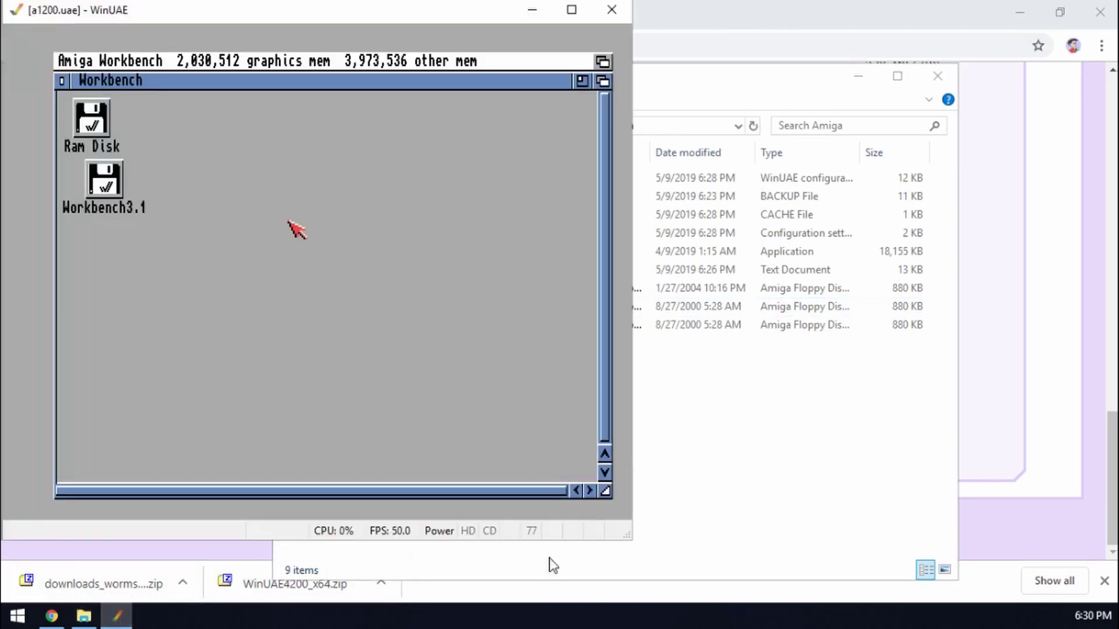
{"action": "key", "text": "F12"}
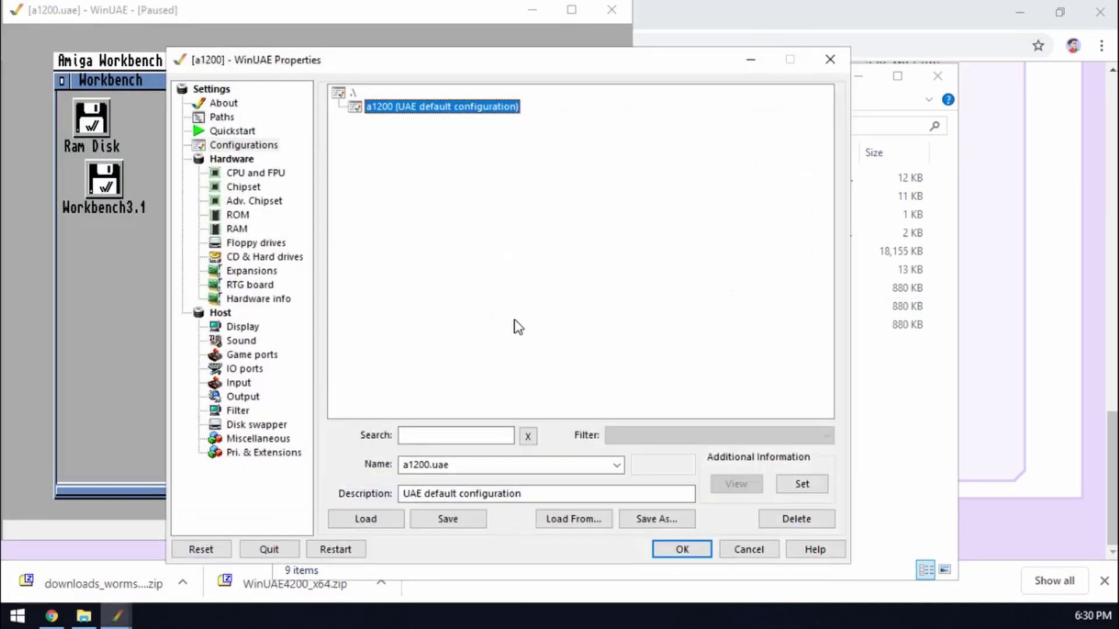
{"action": "left_click", "coordinate": [254, 241]}
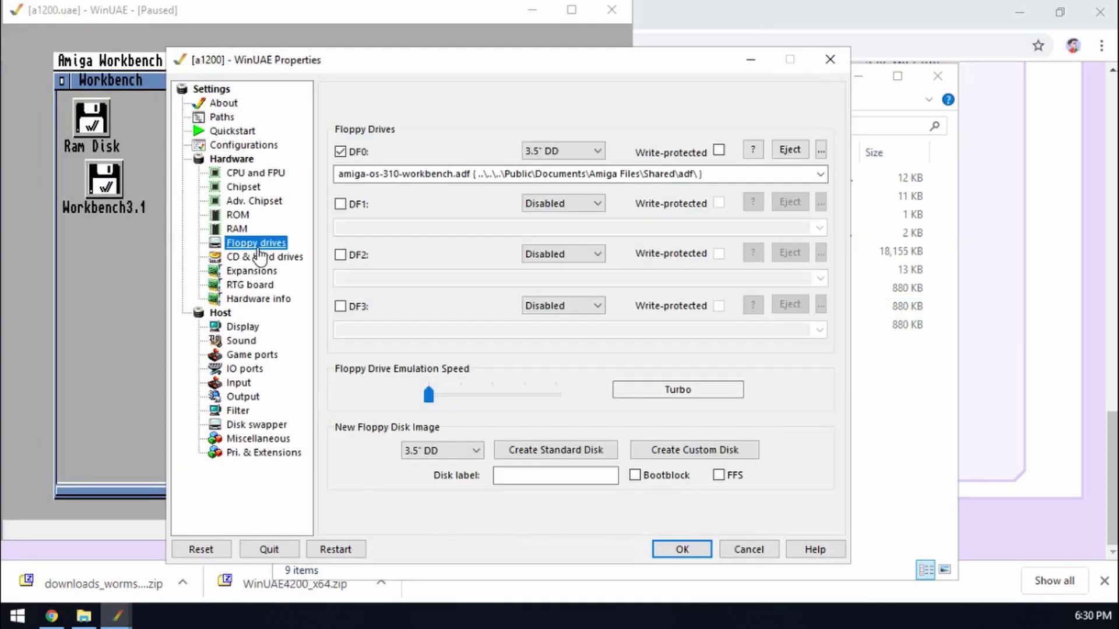
{"action": "left_click", "coordinate": [820, 151]}
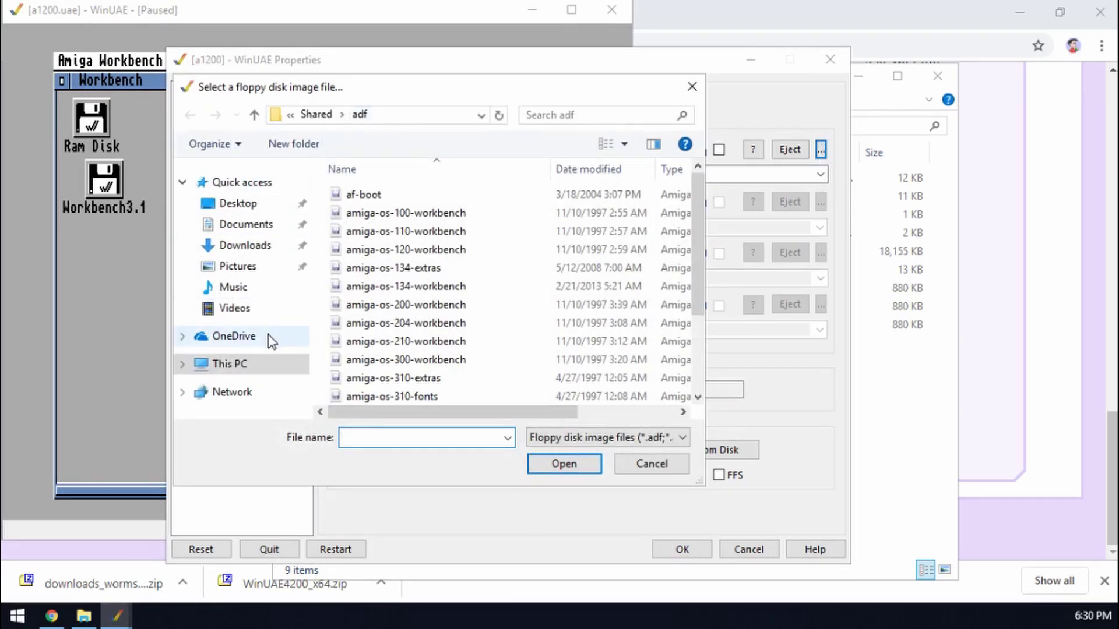
{"action": "left_click", "coordinate": [251, 241]}
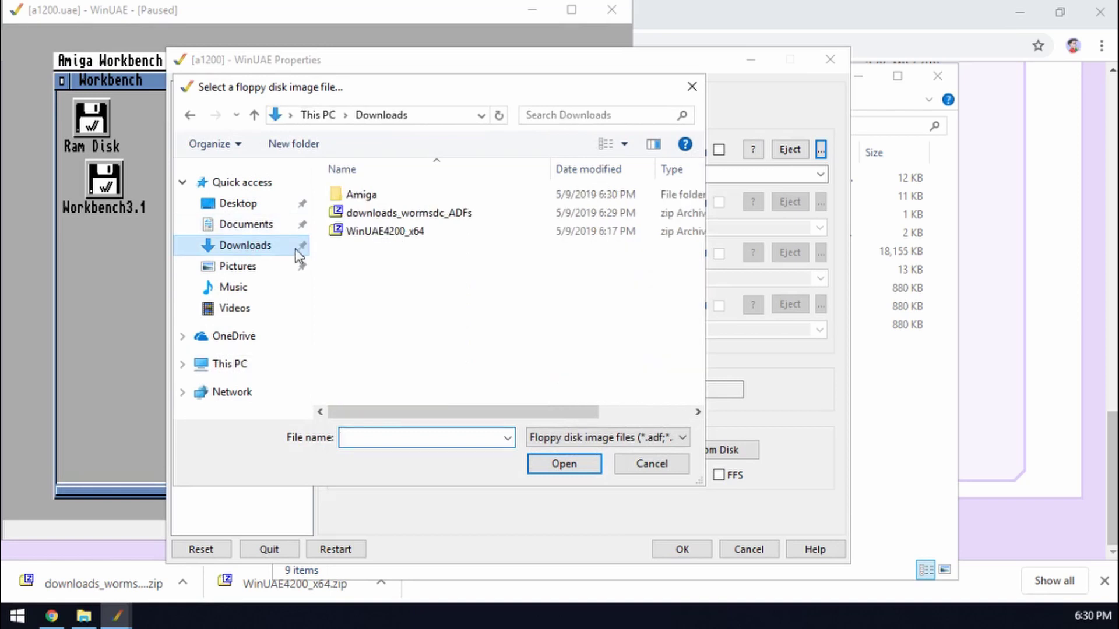
{"action": "double_click", "coordinate": [368, 196]}
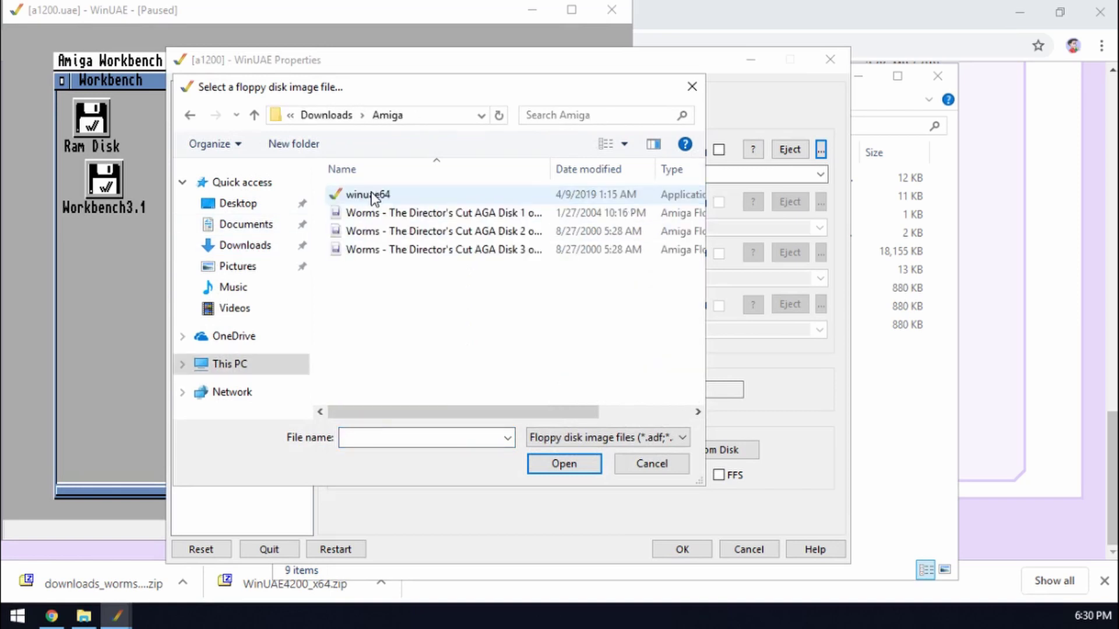
{"action": "left_click", "coordinate": [466, 213]}
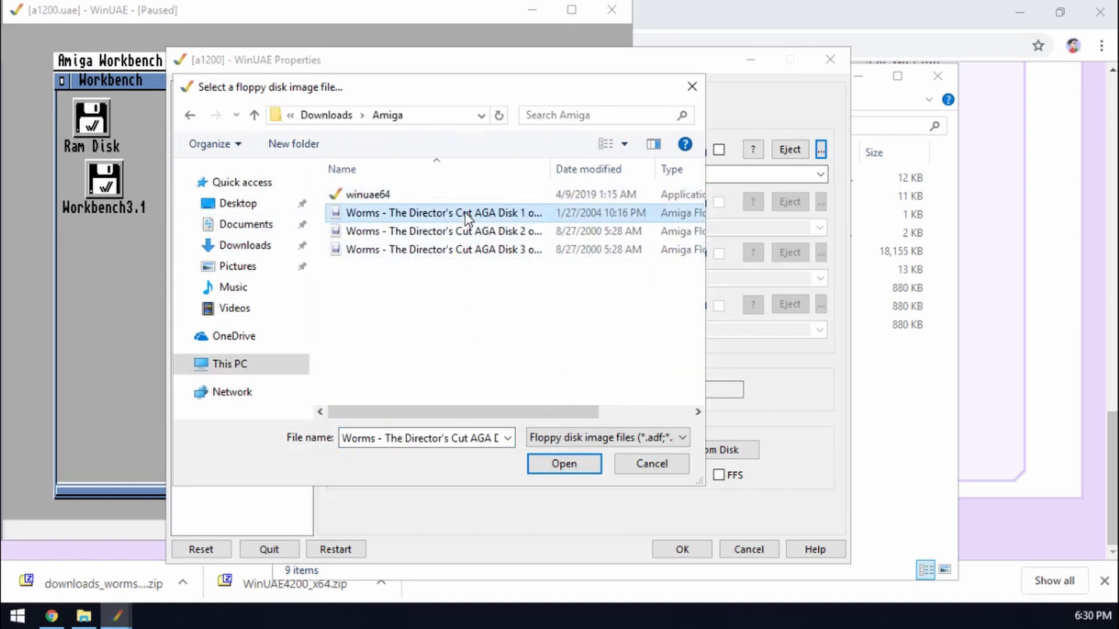
{"action": "left_click", "coordinate": [547, 467]}
- Enable floppy drive DF1 and insert Worms - The Director's Cut AGA Disk 2 of 3.adf into it
{"action": "left_click", "coordinate": [340, 203]}
{"action": "left_click", "coordinate": [820, 202]}
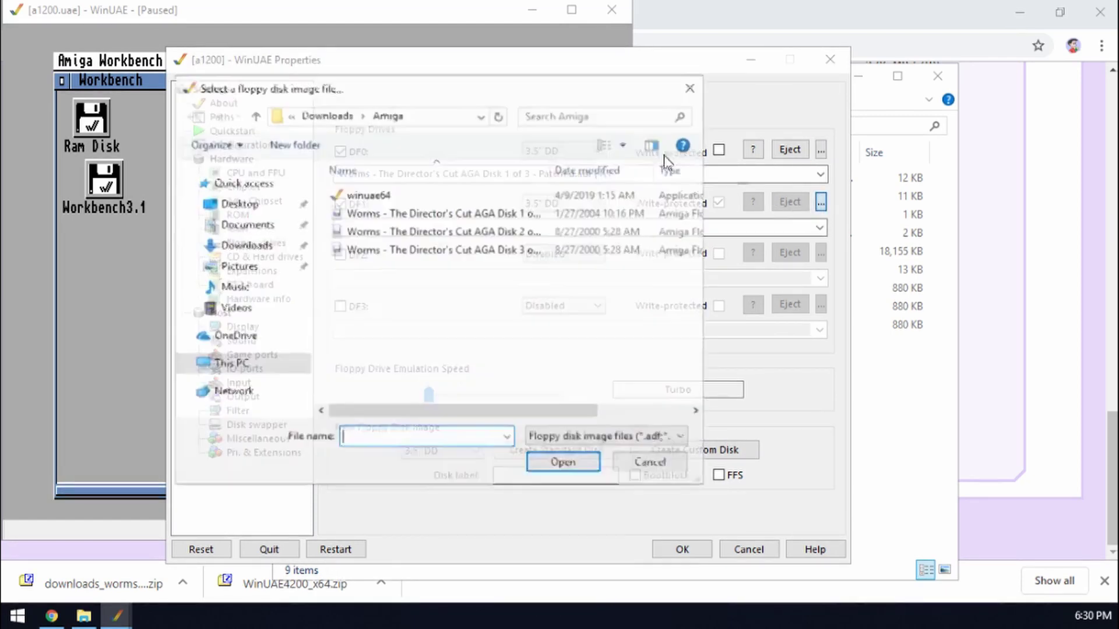
{"action": "left_click", "coordinate": [435, 233]}
{"action": "left_click", "coordinate": [564, 465]}
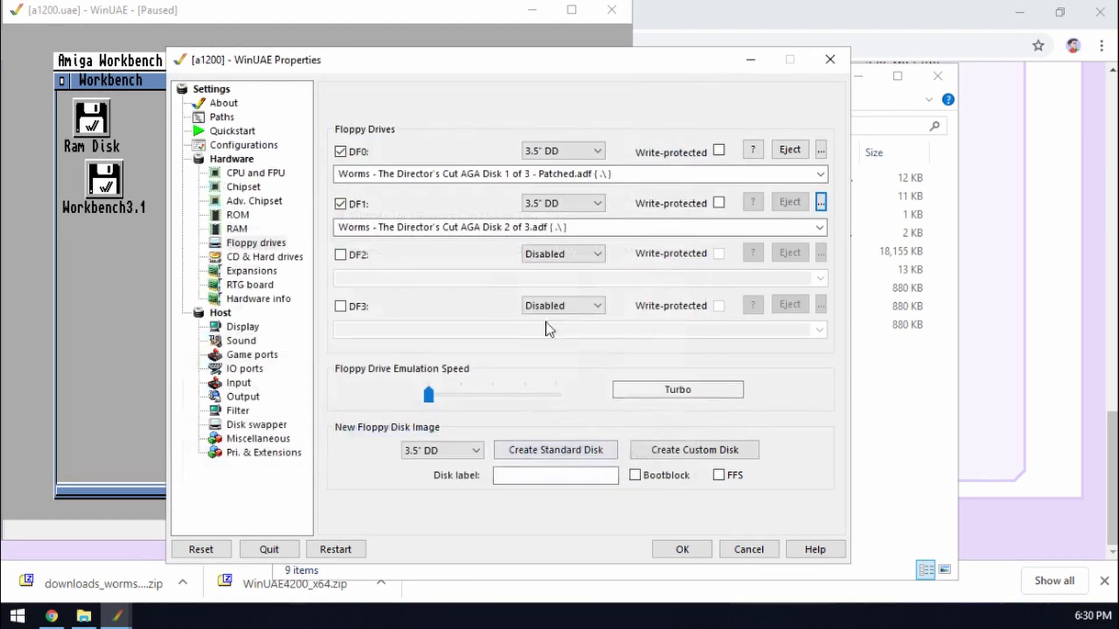
- Enable floppy drive DF2 with Worms - The Director's Cut AGA Disk 3 of 3.adf and reset the emulated Amiga
{"action": "left_click", "coordinate": [349, 257]}
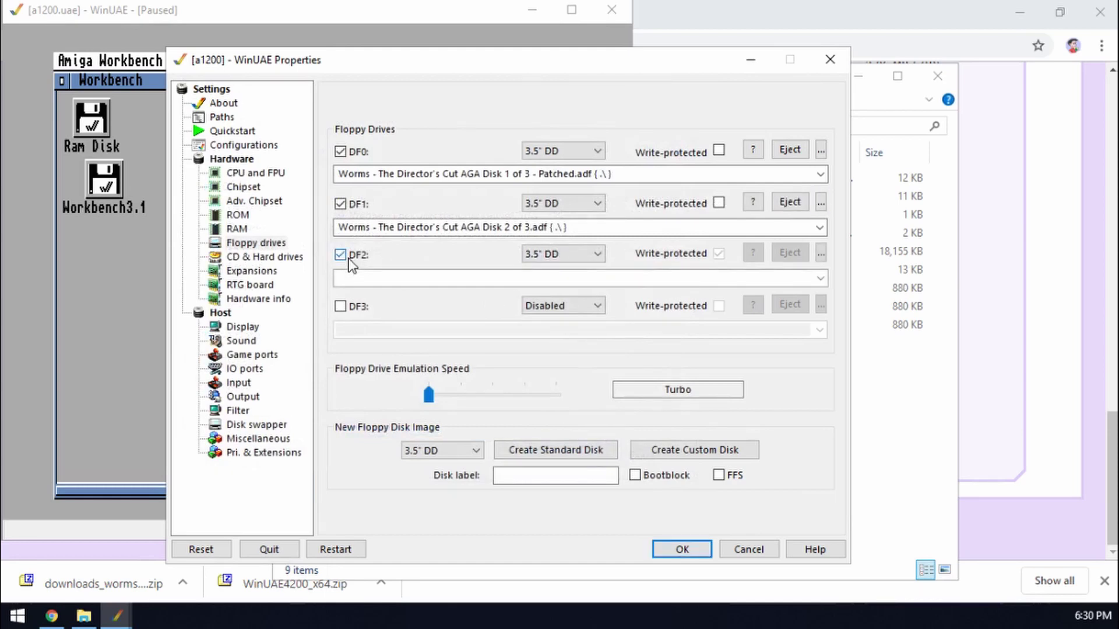
{"action": "left_click", "coordinate": [820, 253]}
{"action": "left_click", "coordinate": [446, 251]}
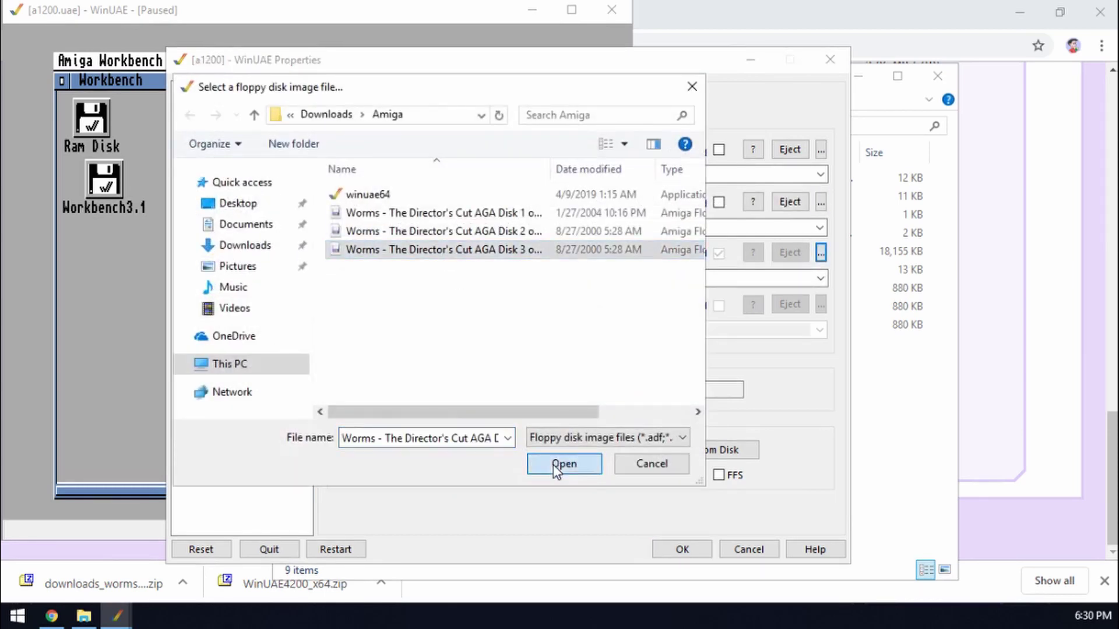
{"action": "left_click", "coordinate": [554, 463]}
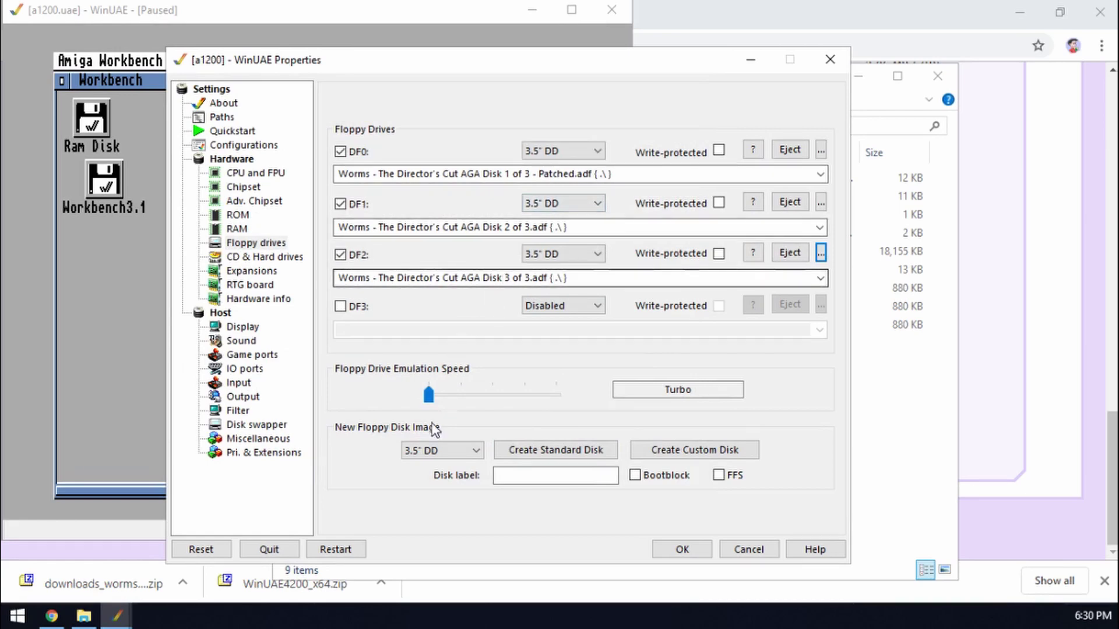
{"action": "left_click", "coordinate": [201, 549]}
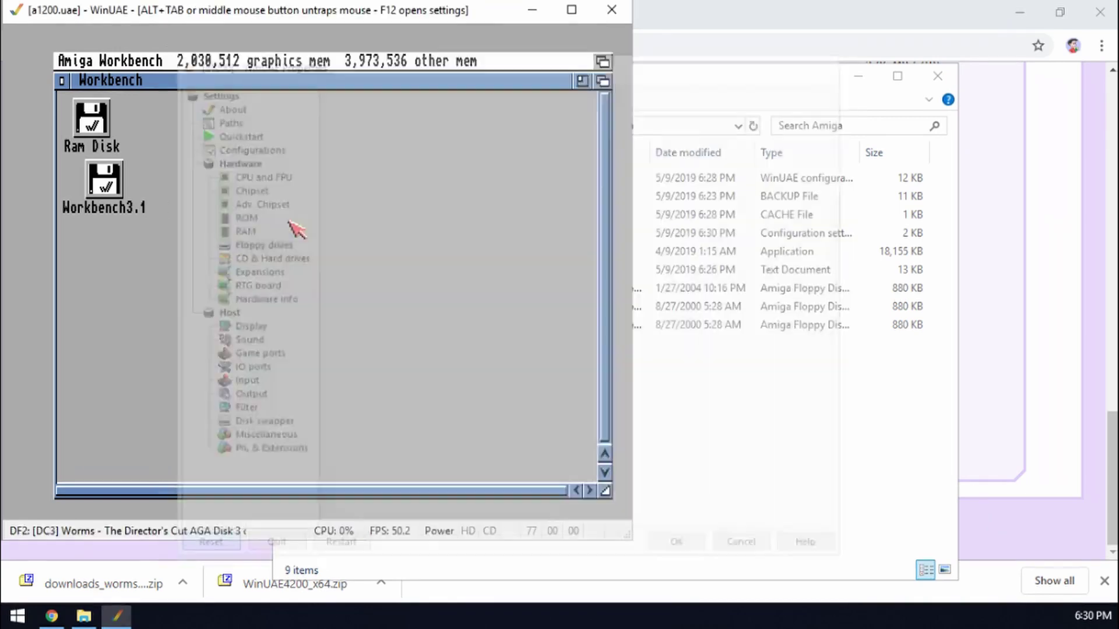